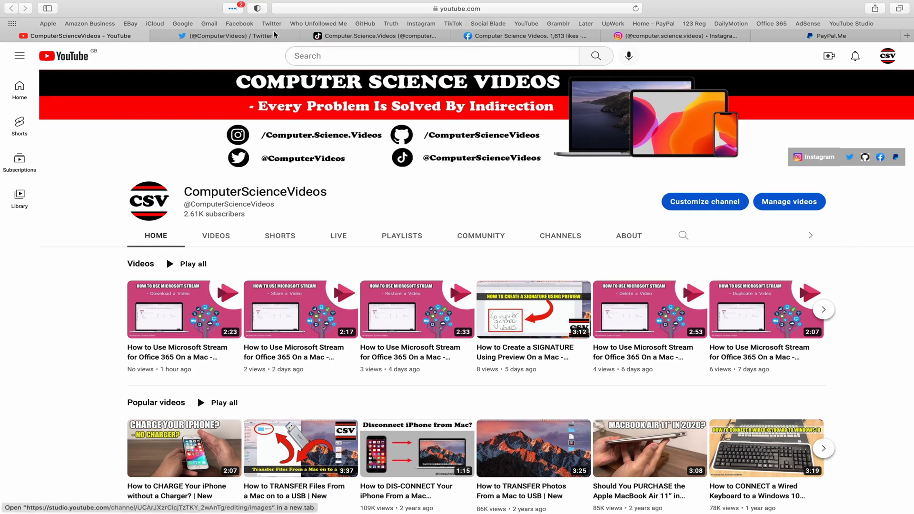
Step: View the channel's Twitter, TikTok, Facebook, Instagram and PayPal pages in turn
left_click(214, 38)
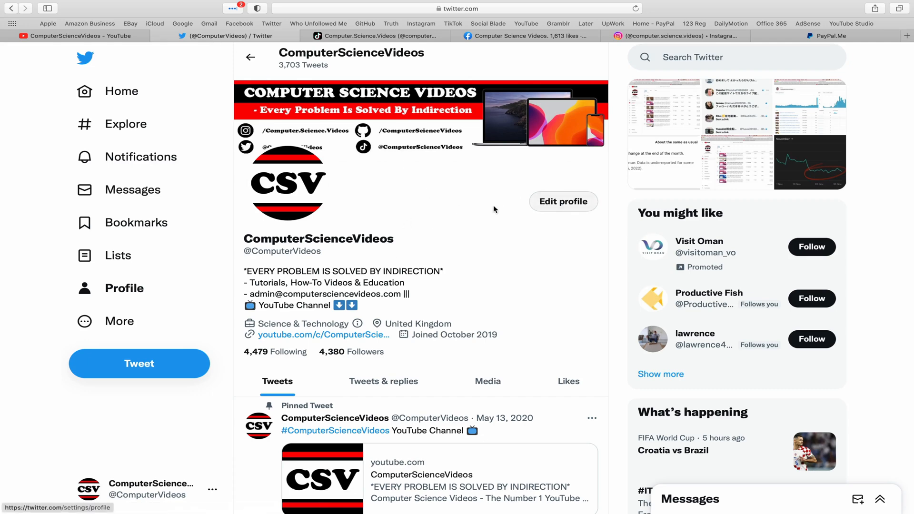
left_click(400, 40)
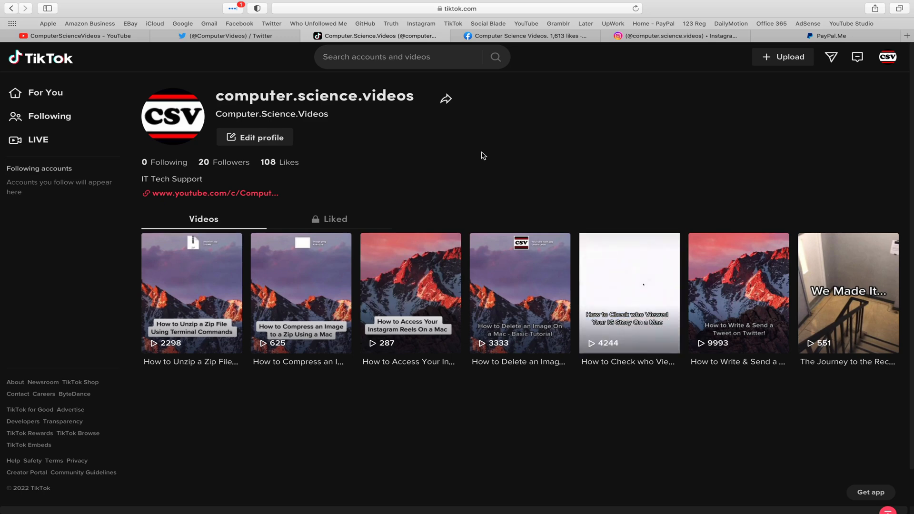
left_click(529, 38)
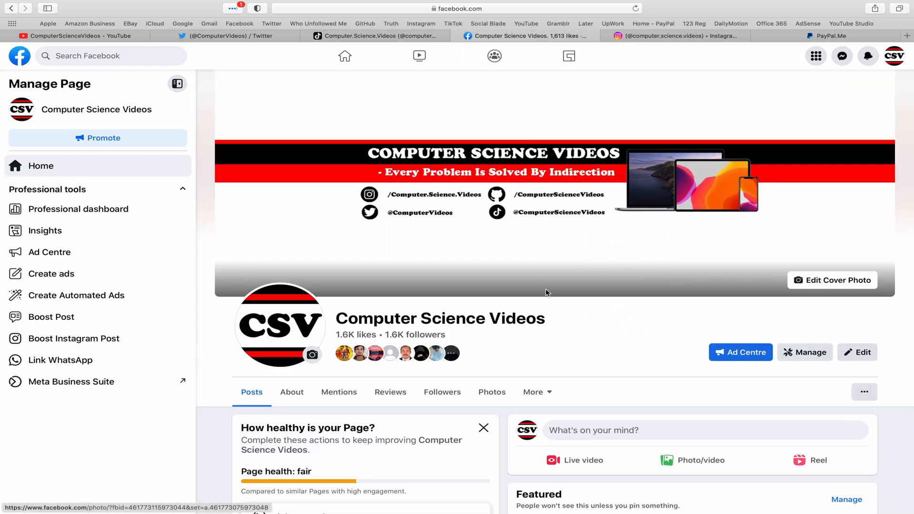
left_click(681, 36)
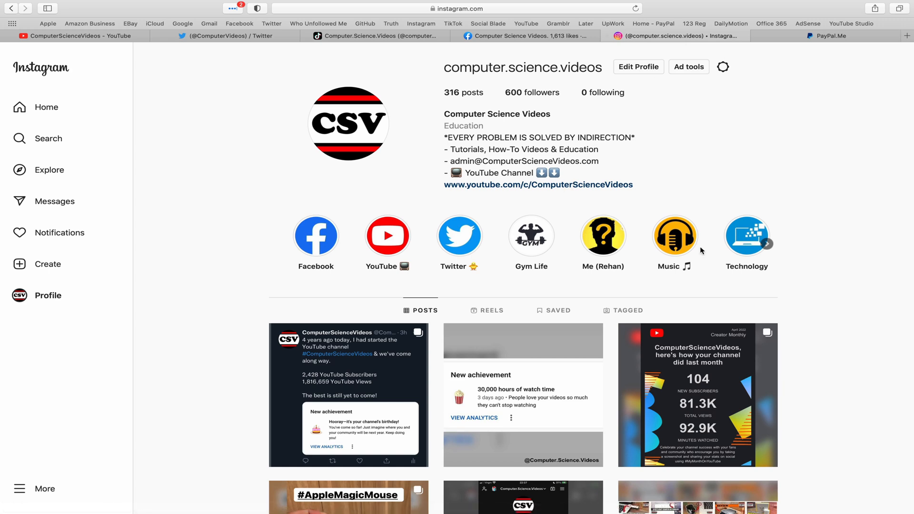
left_click(863, 38)
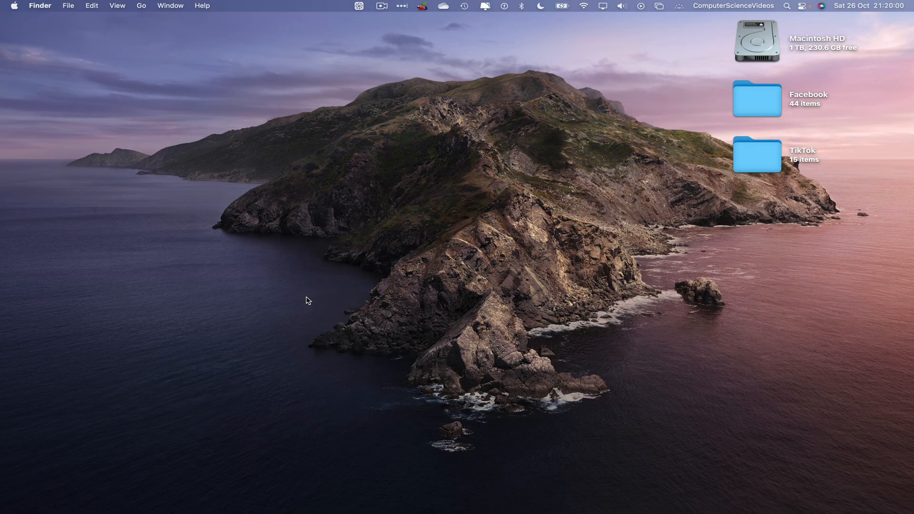
Step: Open Meta Business Suite in Safari and go to the bulk video upload page from the page's content area
mouse_move(516, 513)
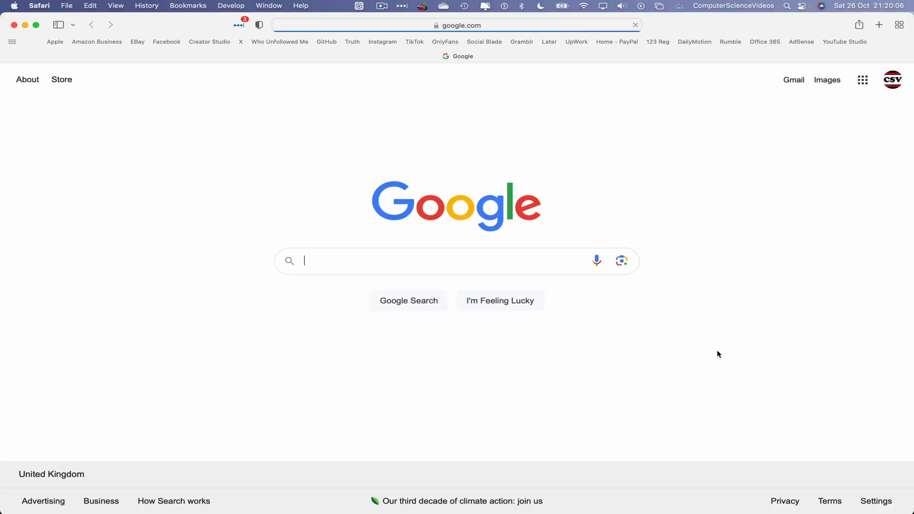
left_click(215, 43)
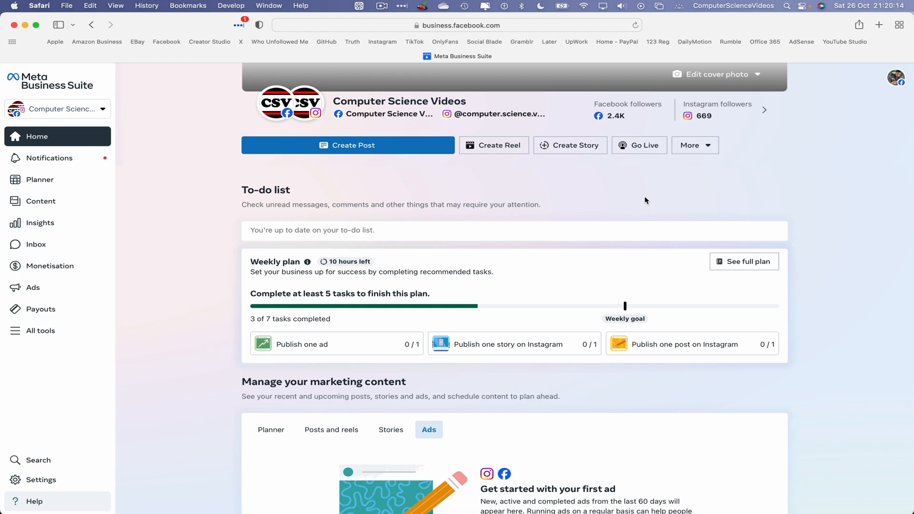
left_click(48, 203)
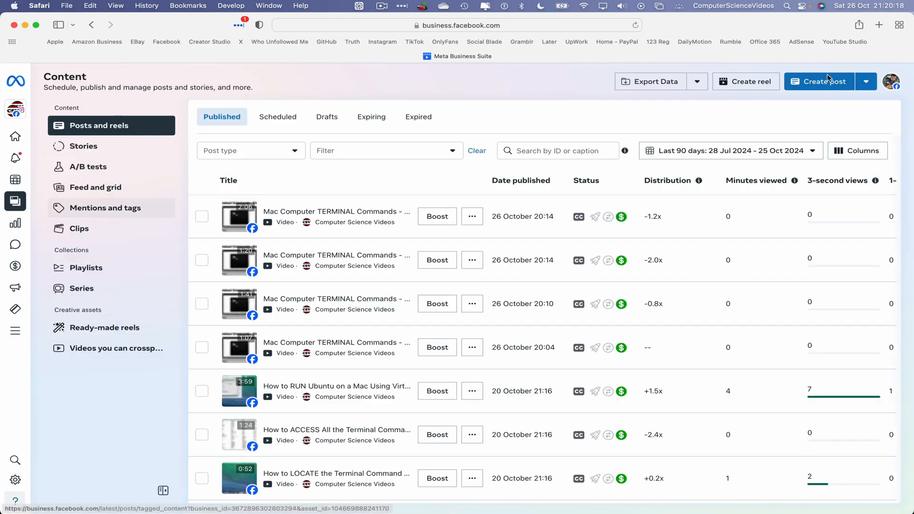
left_click(866, 86)
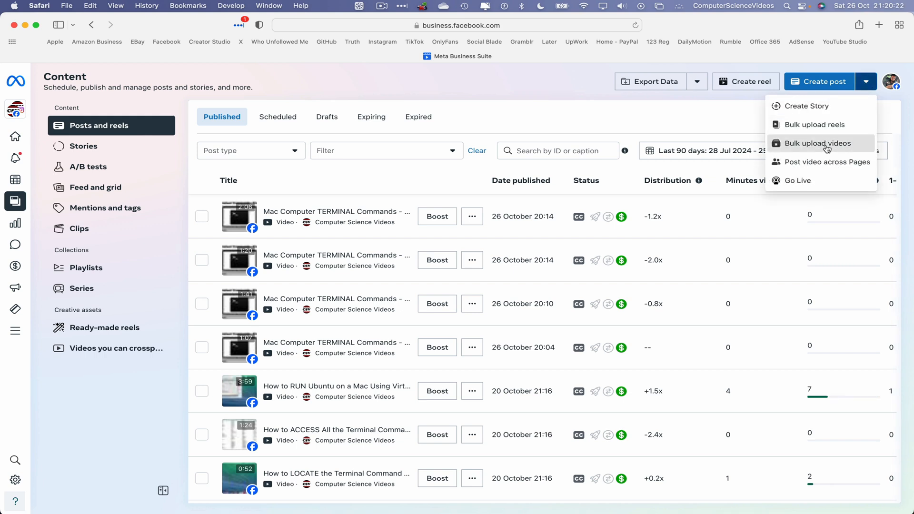
left_click(804, 143)
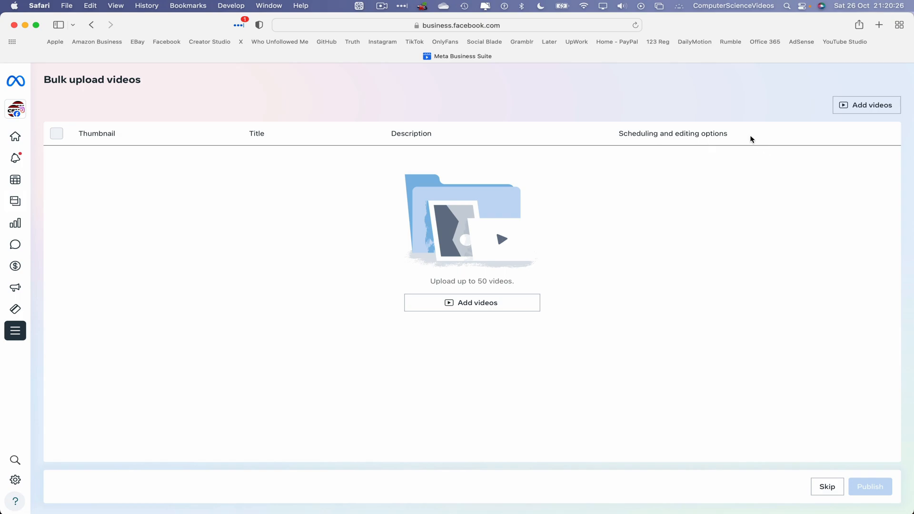
Step: Copy the 580 and 581 Mac Computer Terminal Commands videos from the Facebook folder in Finder to the desktop
key("ctrl+Right")
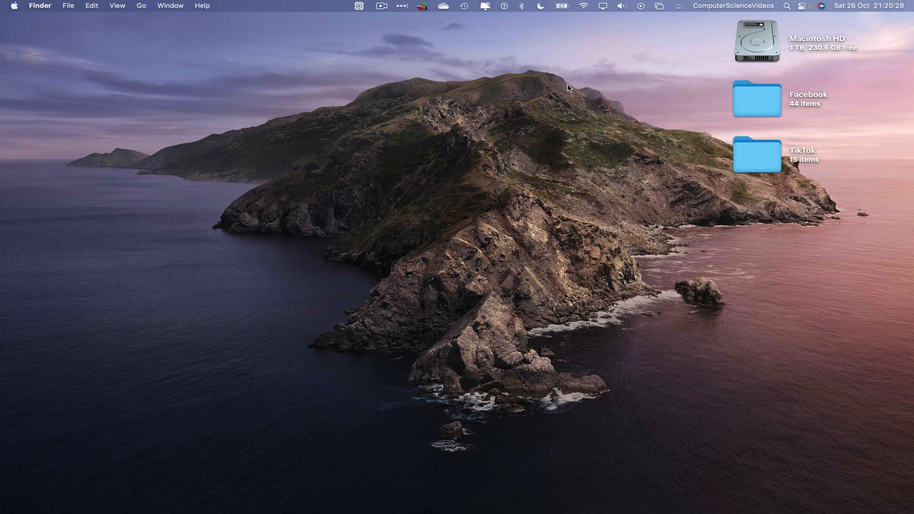
double_click(763, 92)
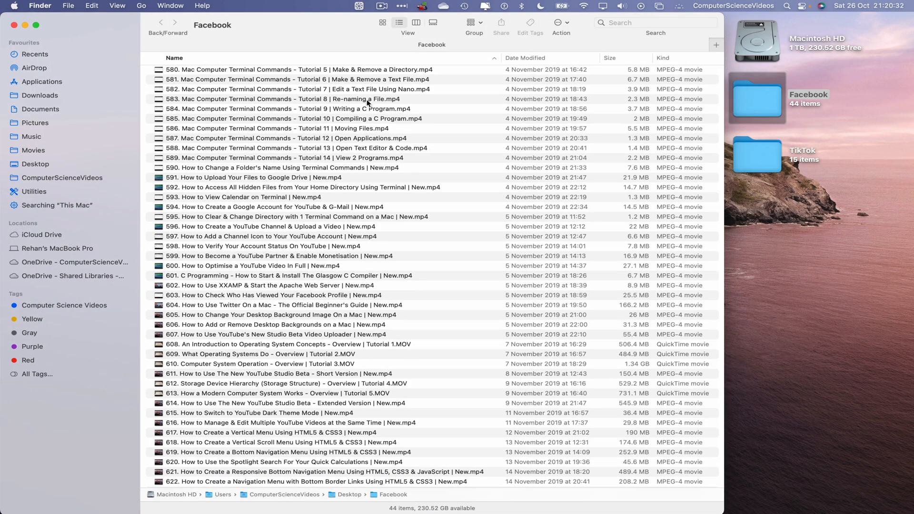
scroll(371, 102, "up", 2)
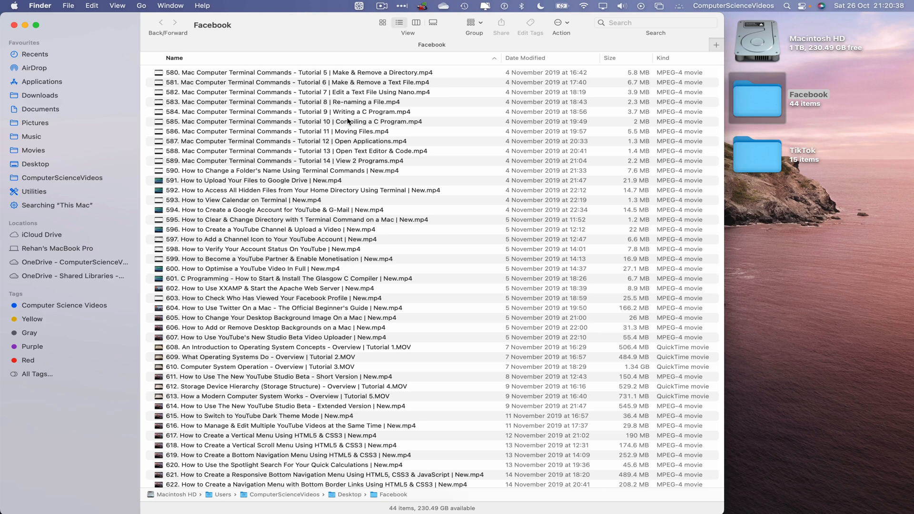
left_click(214, 76)
left_click(213, 82, "shift")
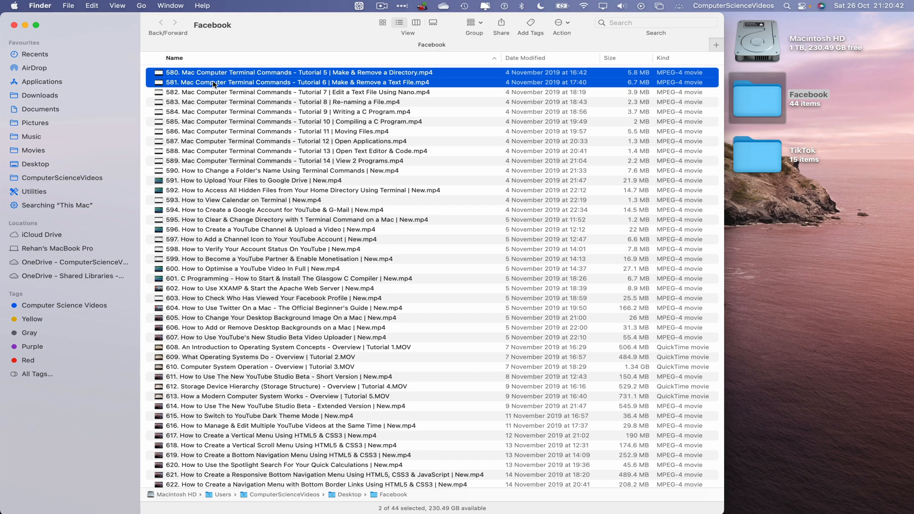
right_click(214, 82)
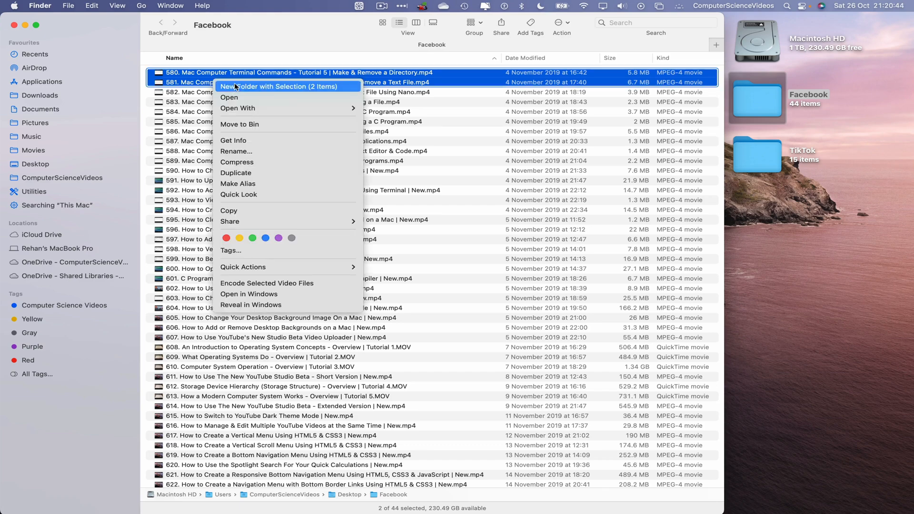
left_click(249, 213)
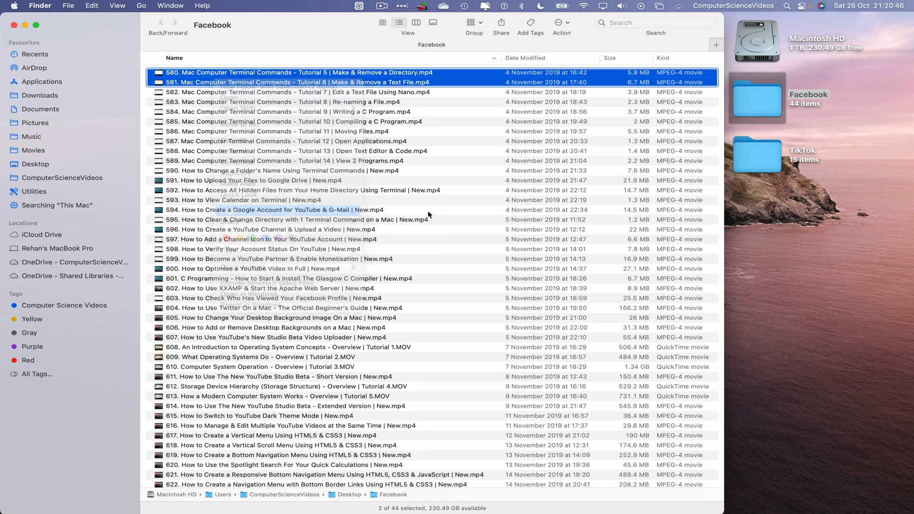
left_click(825, 244)
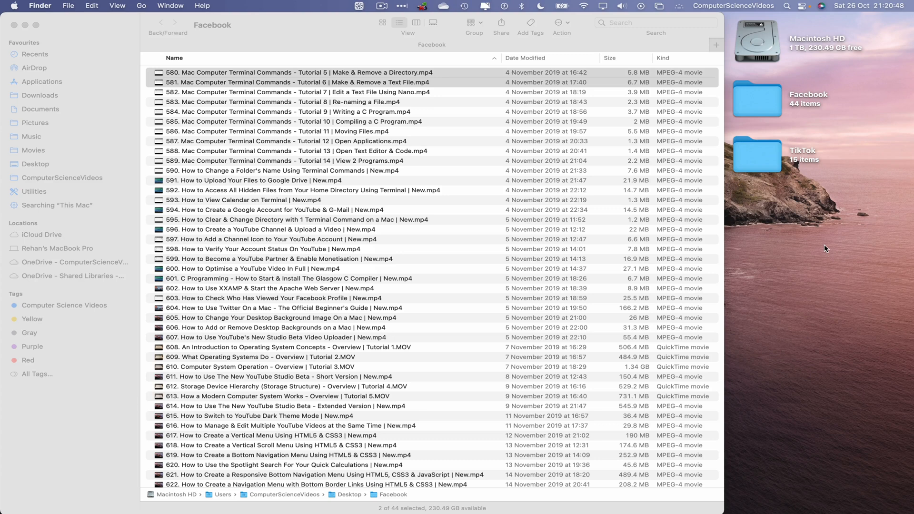
key("super+v")
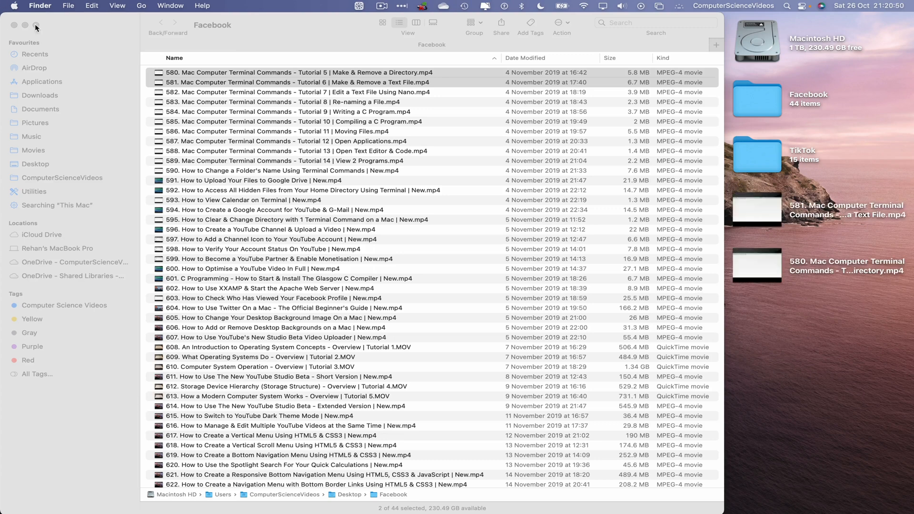
left_click(604, 44)
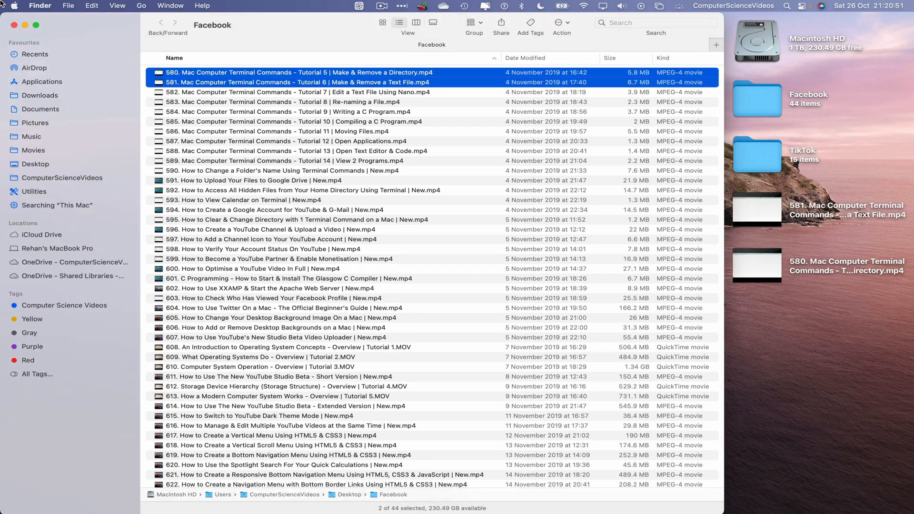
left_click(14, 25)
Step: Add the 580 and 581 Mac Computer Terminal Commands videos from the Desktop to the bulk upload in Meta Business Suite
key("ctrl+Left")
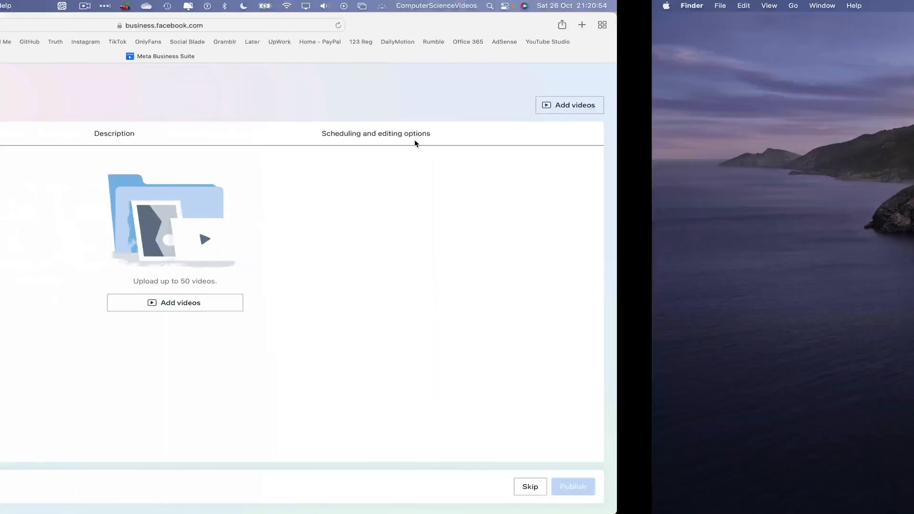
left_click(489, 307)
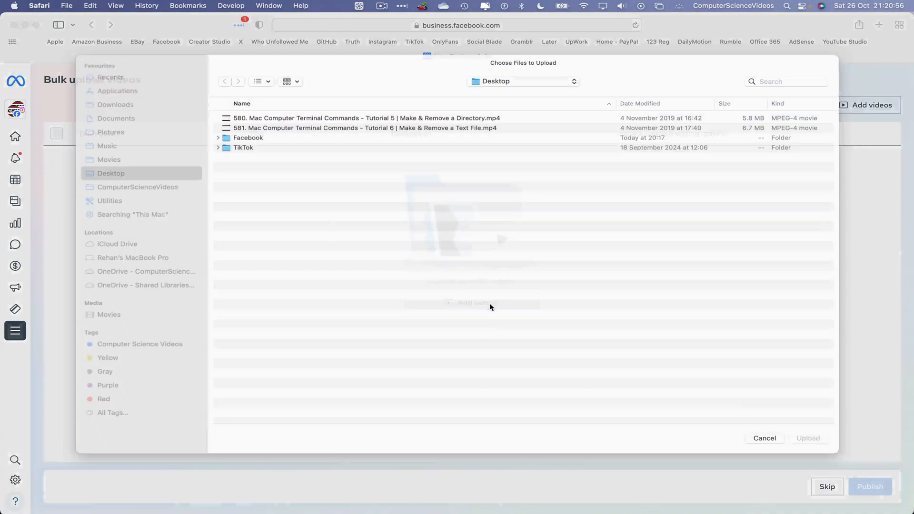
left_click(314, 130)
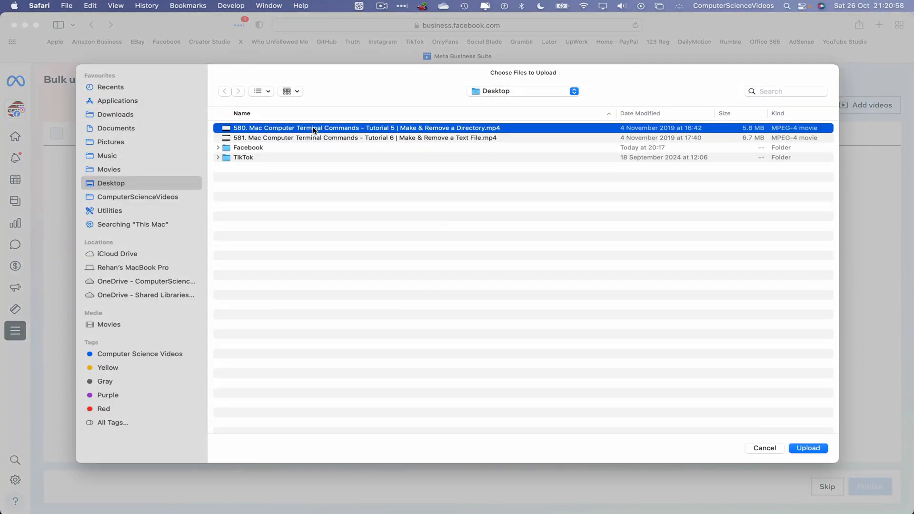
left_click(818, 450)
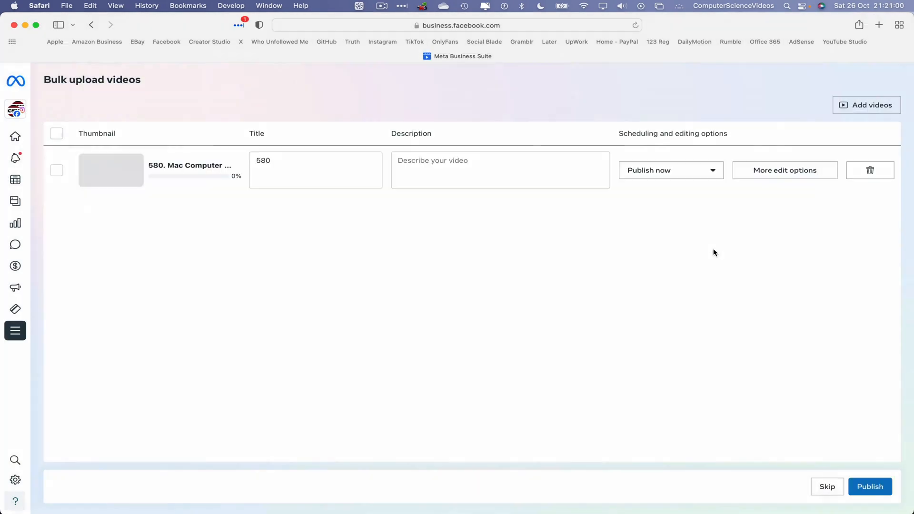
left_click(867, 106)
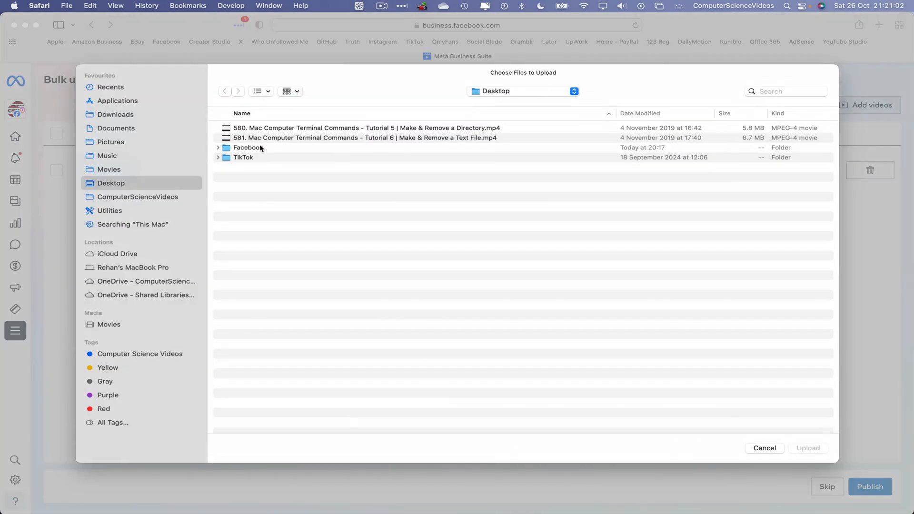
left_click(285, 139)
left_click(818, 449)
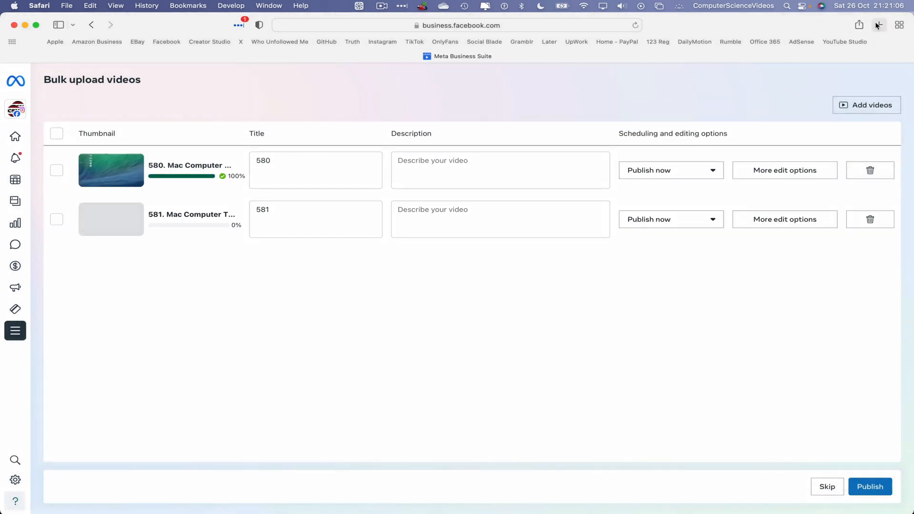
Step: Open YouTube Studio in a new browser tab and sort the channel's videos by date, oldest first
left_click(879, 24)
left_click(858, 43)
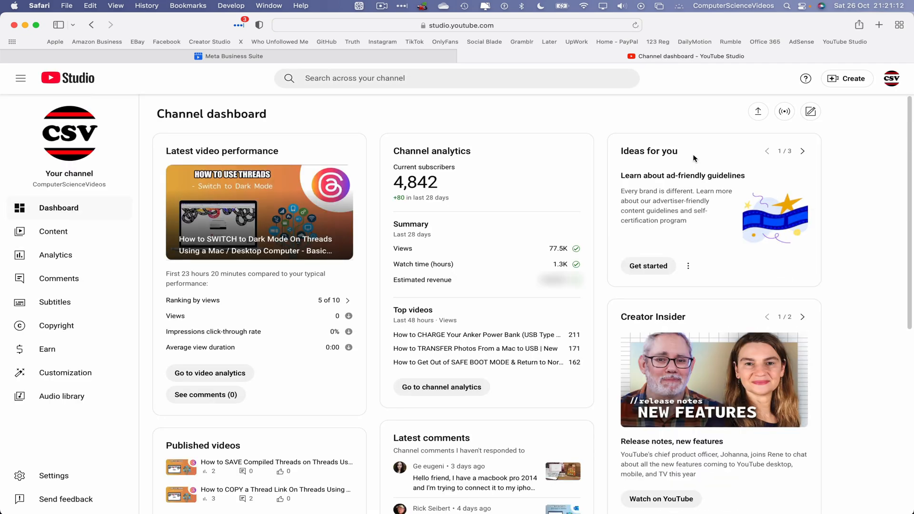
left_click(76, 240)
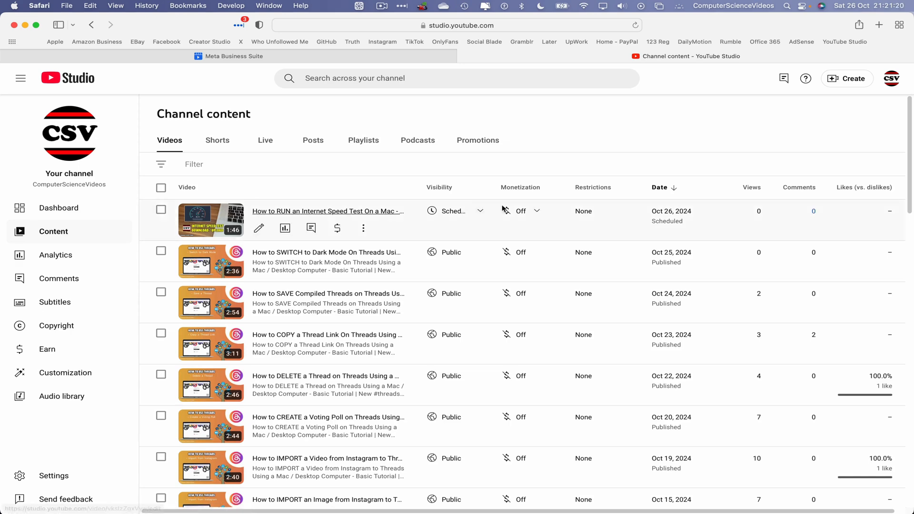
left_click(662, 188)
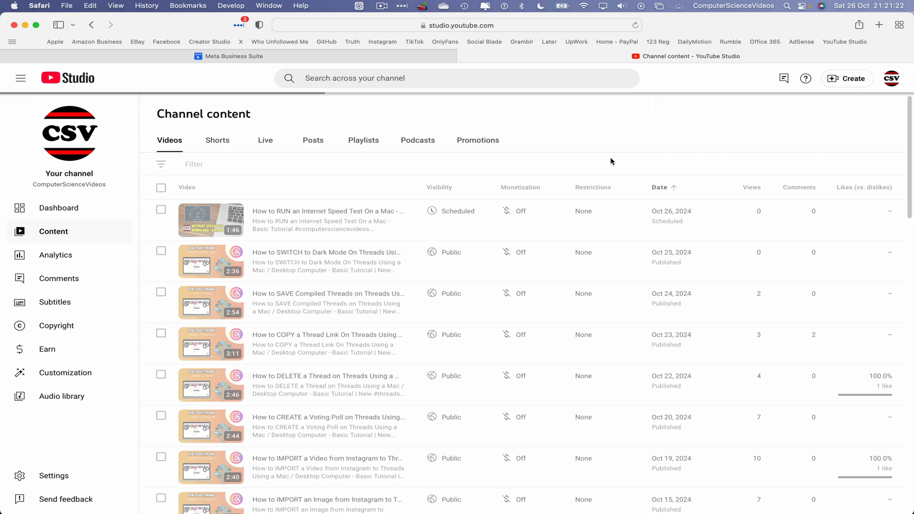
Step: Set the channel's video list to show 50 rows per page
scroll(684, 242, "down", 20)
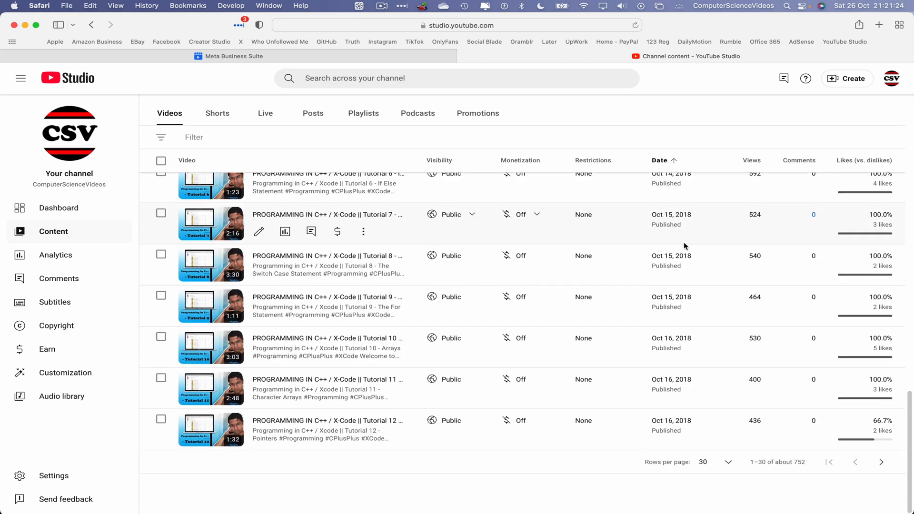
left_click(730, 462)
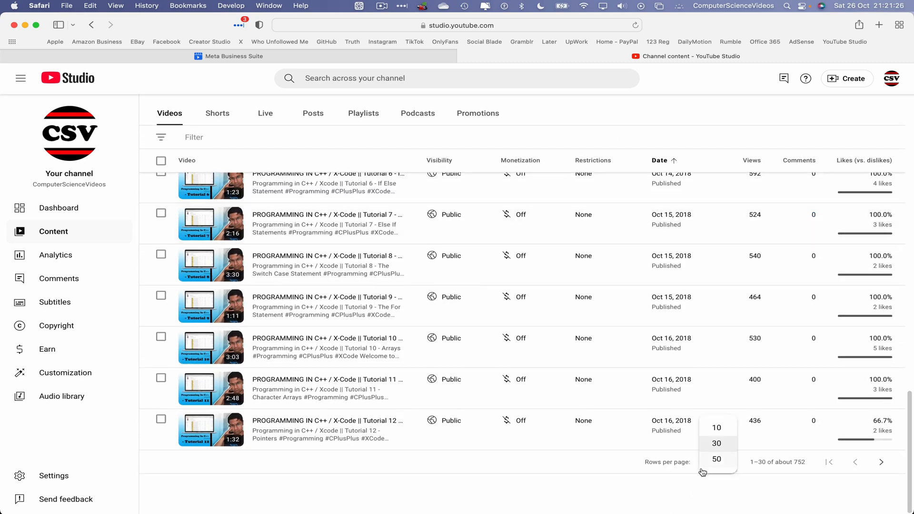
left_click(713, 465)
Step: Page through the channel's date-sorted video list to find the Mac Computer Terminal Commands tutorials from May 2020
left_click(882, 464)
scroll(776, 367, "down", 20)
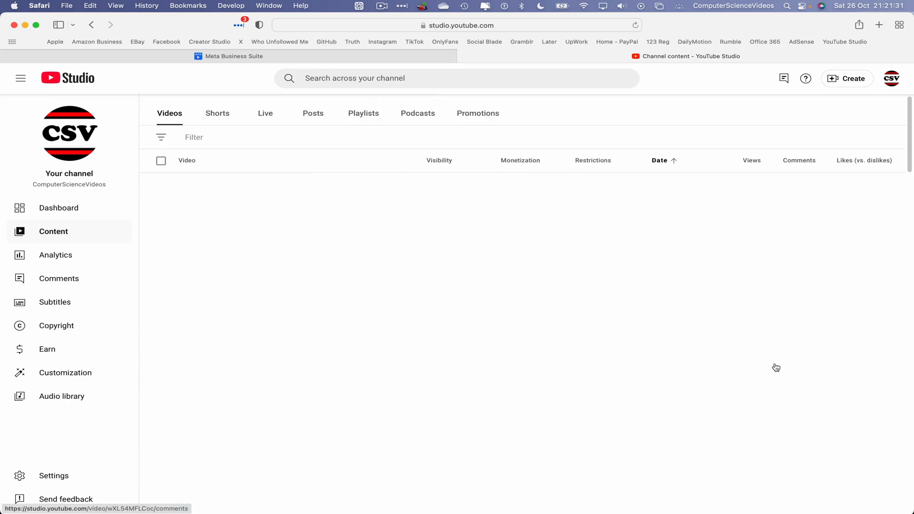
left_click(882, 462)
scroll(690, 267, "down", 20)
left_click(882, 462)
scroll(760, 360, "down", 20)
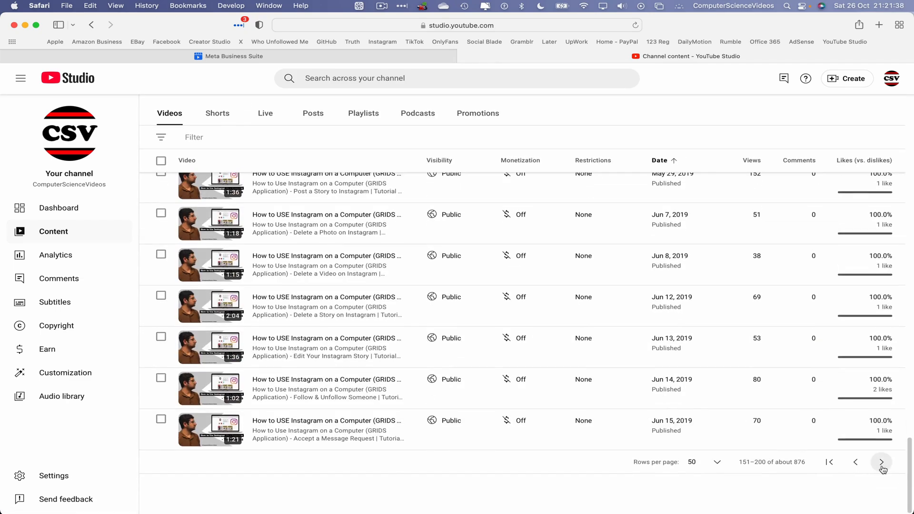
left_click(882, 462)
scroll(684, 294, "down", 20)
left_click(882, 462)
scroll(882, 429, "down", 20)
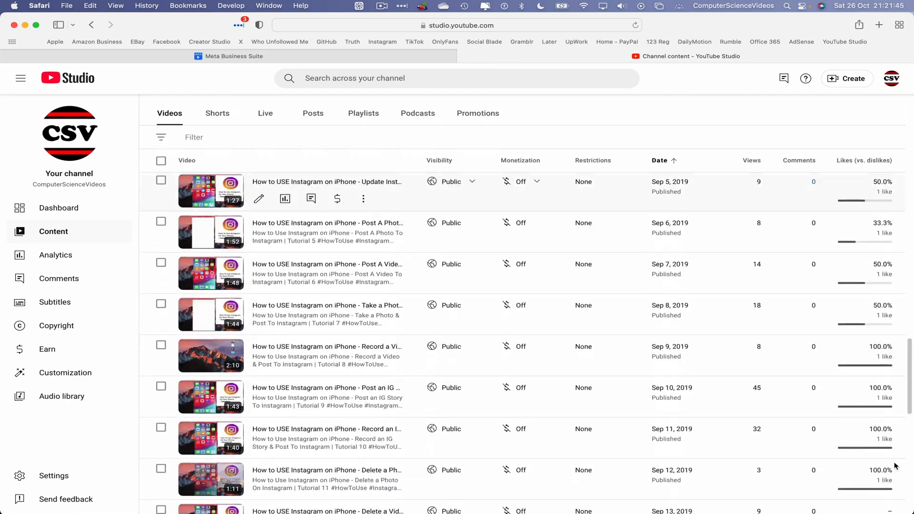
left_click(882, 462)
scroll(862, 414, "down", 15)
scroll(895, 459, "down", 8)
left_click(882, 462)
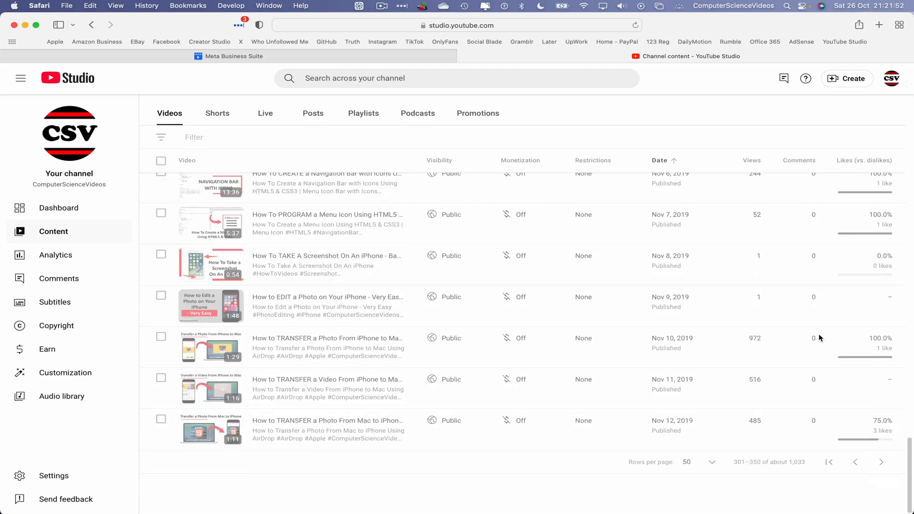
scroll(813, 327, "down", 20)
left_click(883, 461)
scroll(835, 430, "down", 5)
scroll(834, 430, "down", 20)
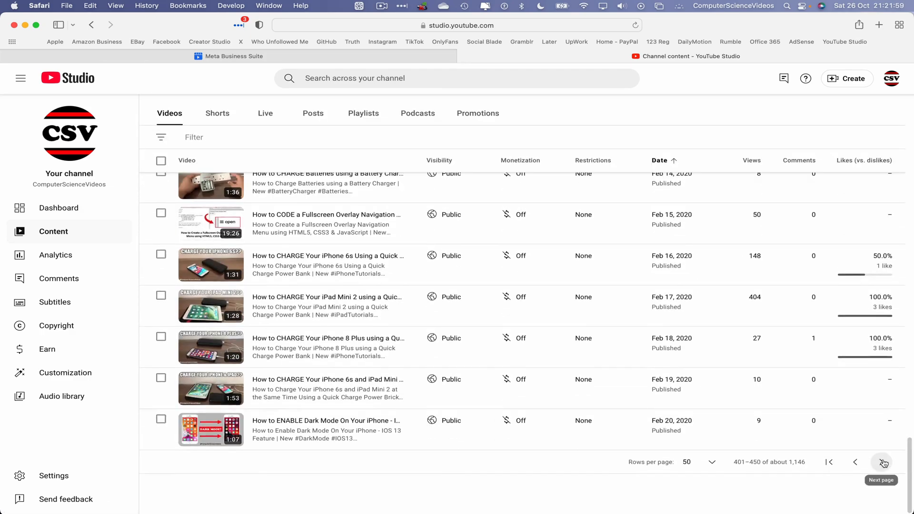
left_click(882, 462)
scroll(807, 381, "down", 20)
left_click(882, 462)
scroll(731, 337, "down", 20)
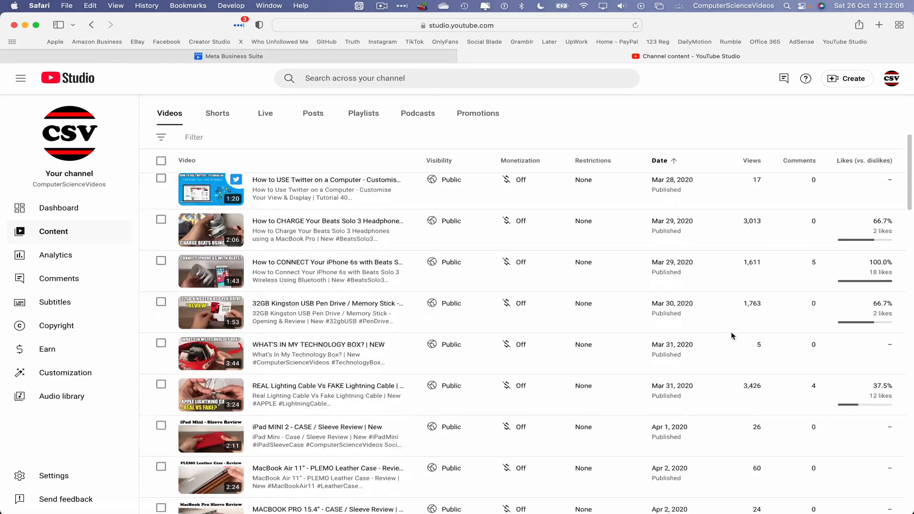
left_click(881, 461)
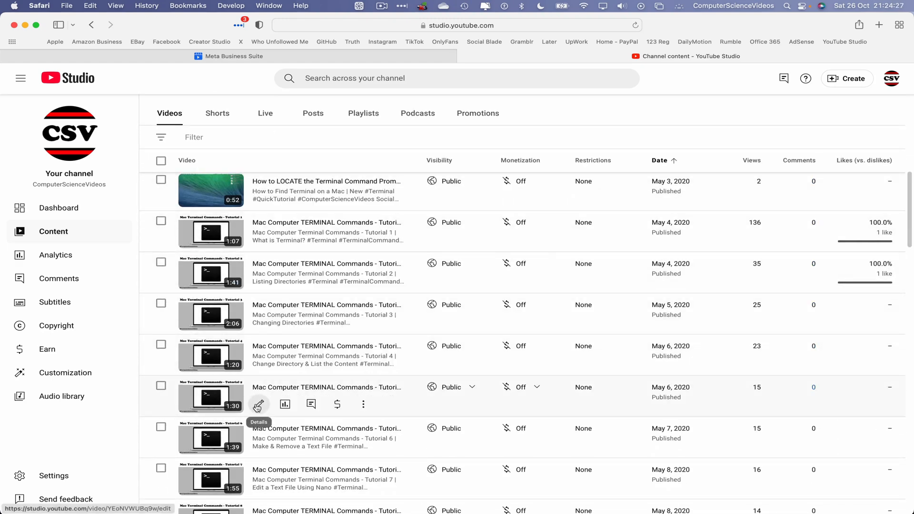
Step: Open the details of the Mac Computer Terminal Commands Tutorial 5 video and copy its full title
left_click(259, 405)
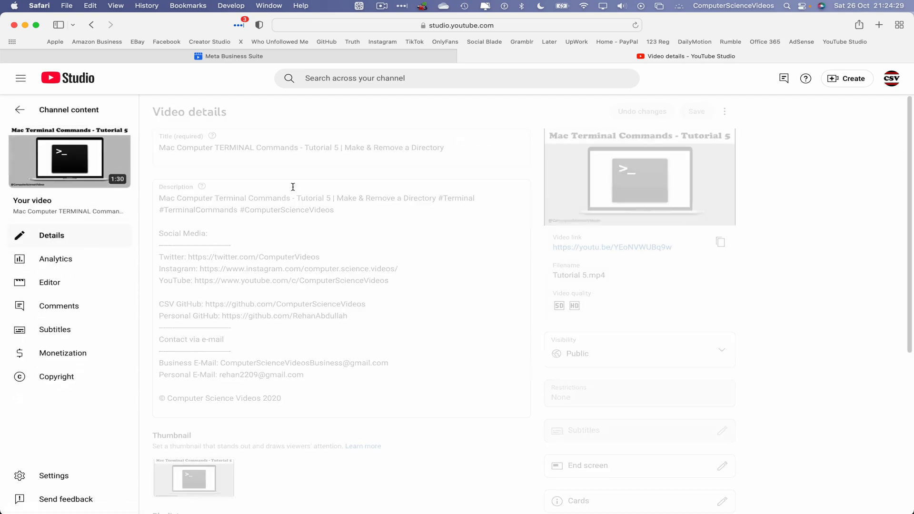
left_click(318, 151)
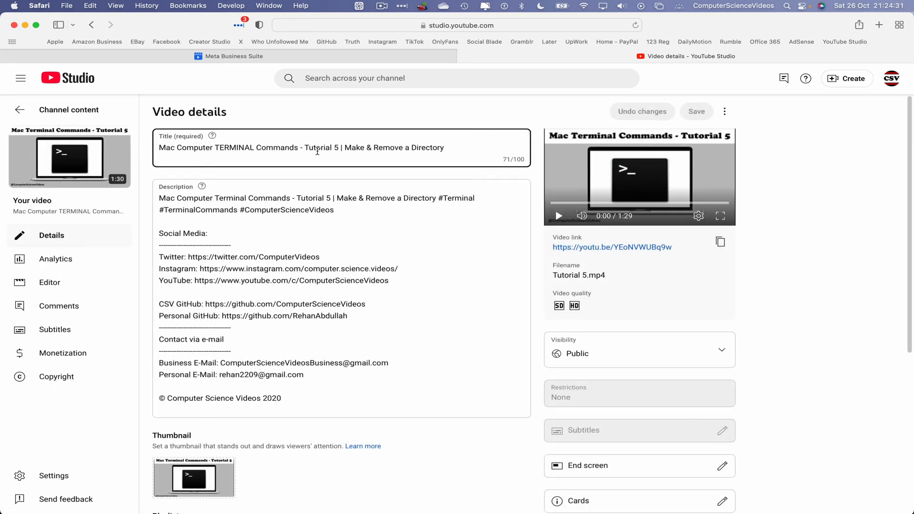
triple_click(317, 151)
key("super+c")
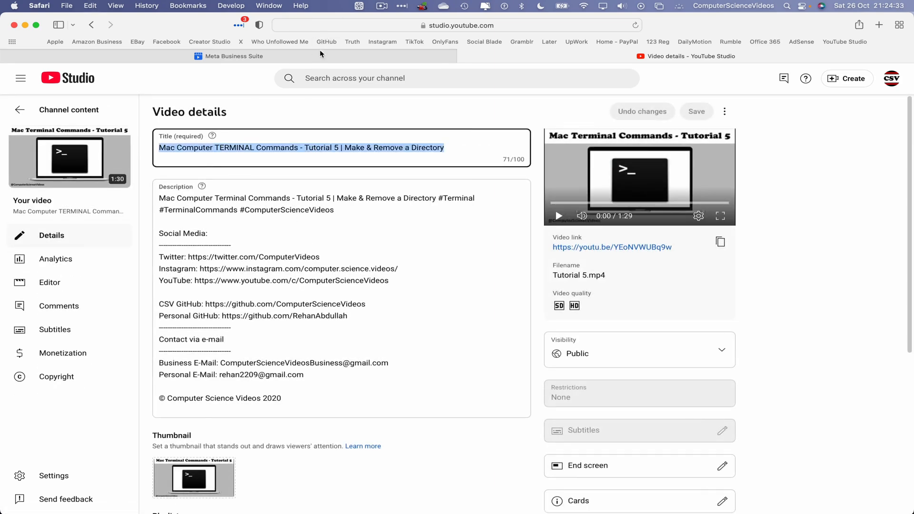
Step: In Meta Business Suite, replace the 580 video's title with "Mac Computer TERMINAL Commands - Tutorial 5 | Make & Remove a Directory"
left_click(319, 56)
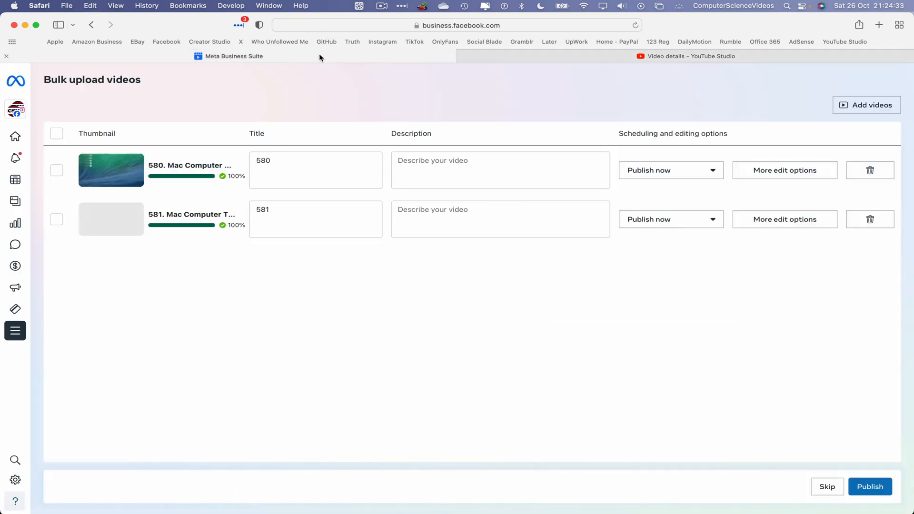
left_click(791, 176)
left_click(335, 239)
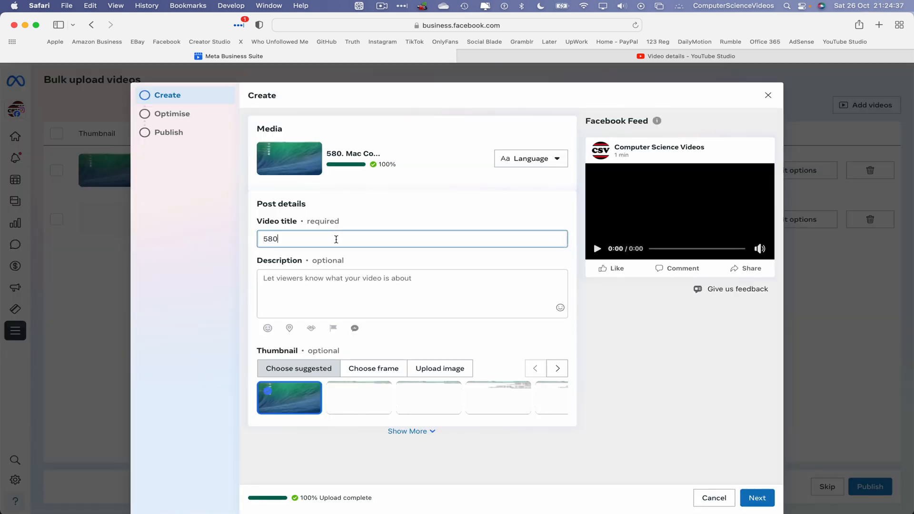
key("super+a")
key("super+v")
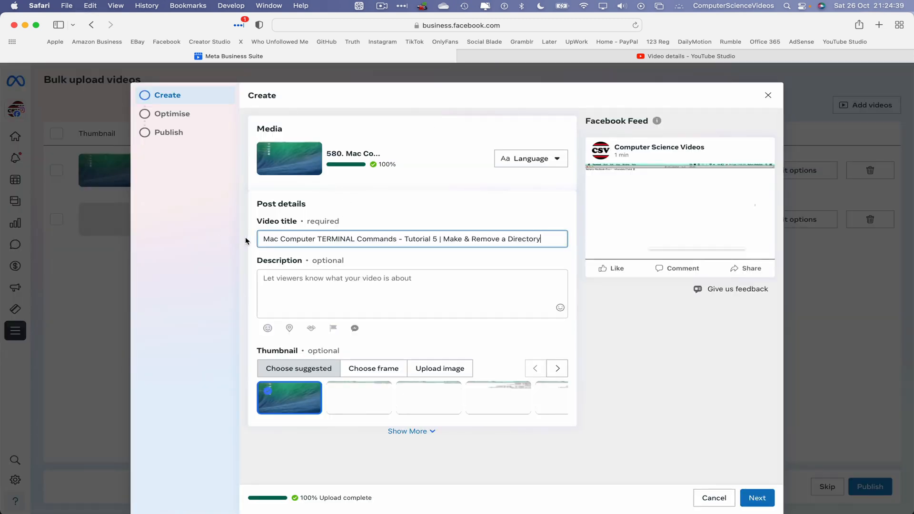
Step: Copy the full Tutorial 5 description from YouTube Studio into the 580 video's description in Meta Business Suite
left_click(569, 58)
left_click(384, 247)
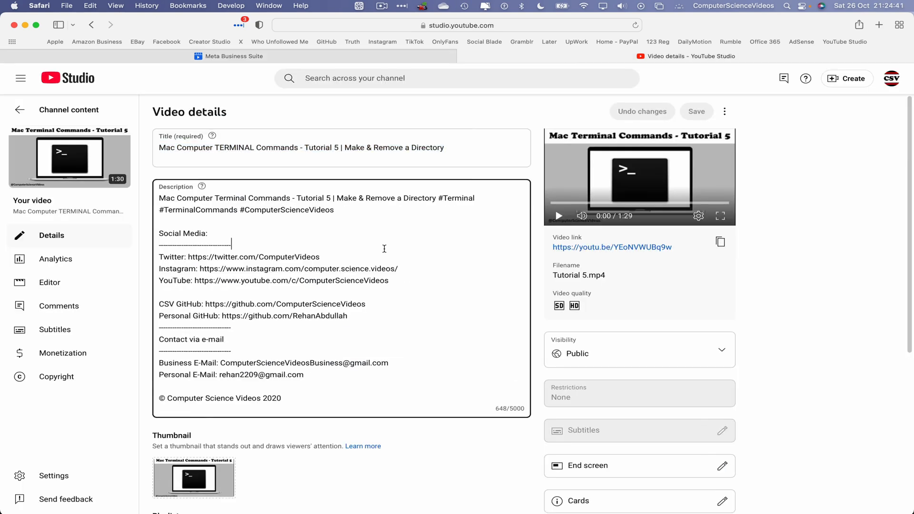
key("super+a")
left_click(390, 59)
left_click(437, 279)
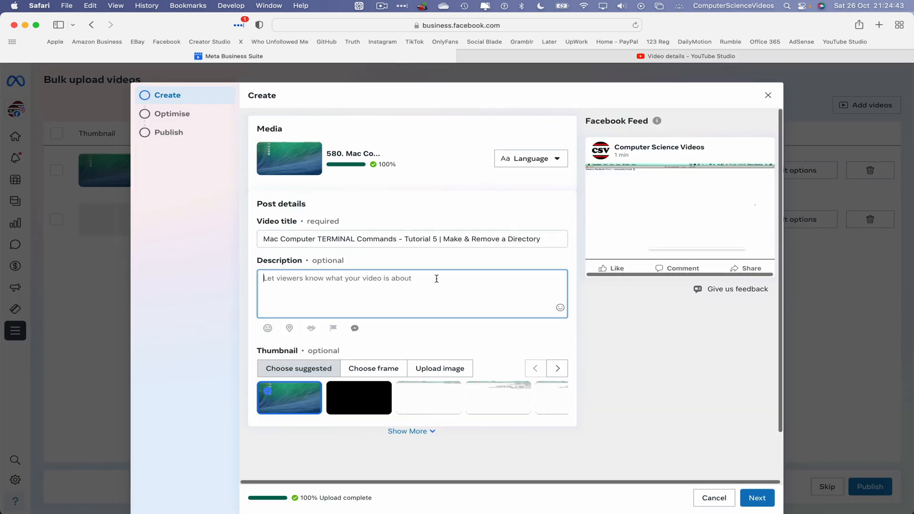
key("super+v")
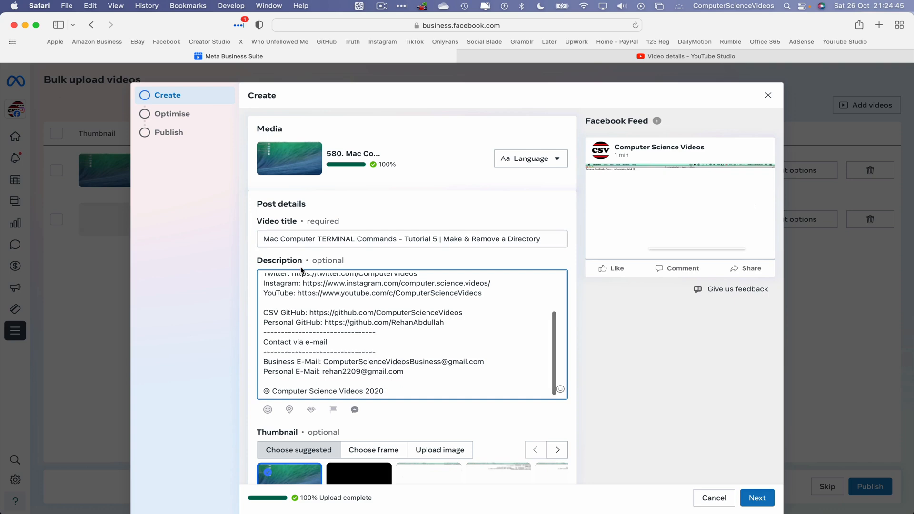
Step: Choose an uploaded image as the 580 video's thumbnail source and save Tutorial 5's YouTube thumbnail to the Desktop as 5.jpg
scroll(314, 281, "down", 5)
left_click(448, 337)
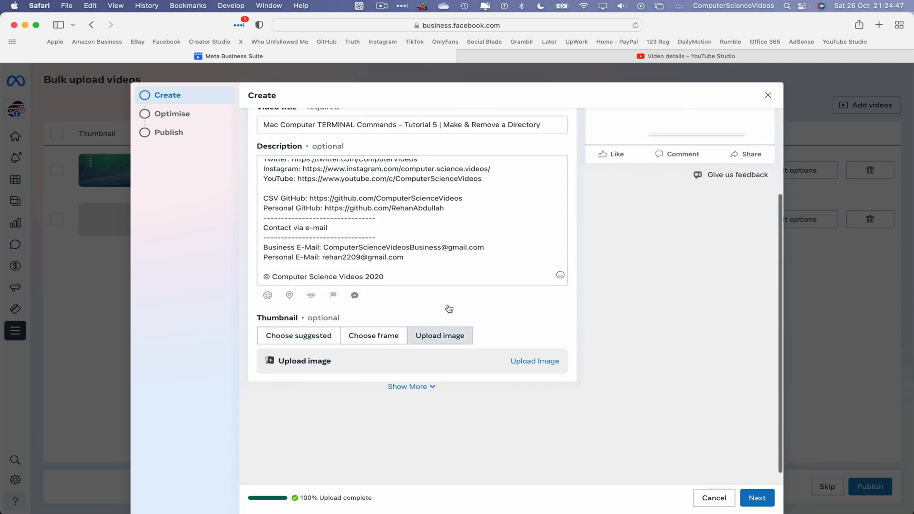
left_click(556, 57)
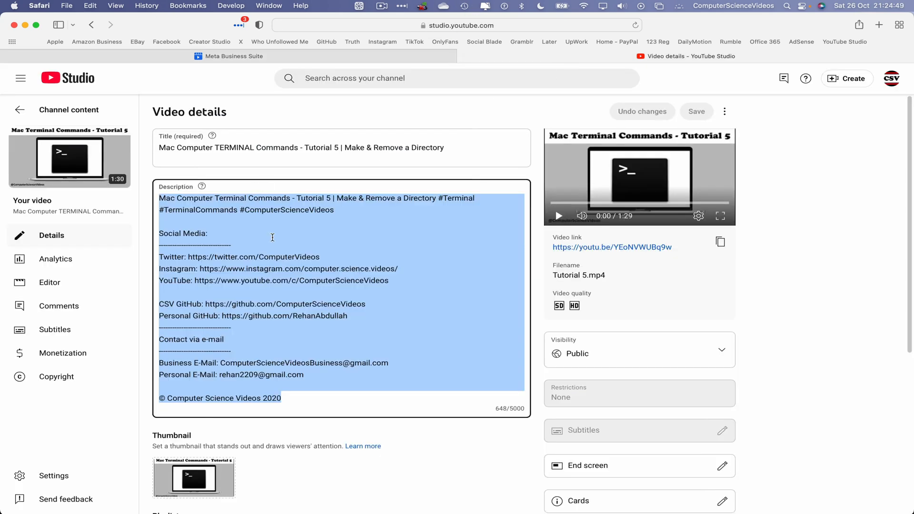
scroll(272, 238, "down", 5)
left_click(226, 223)
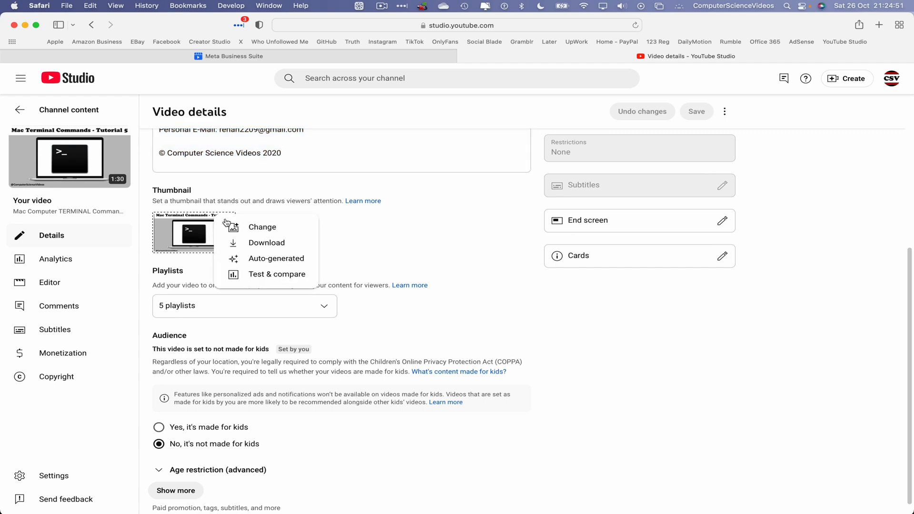
left_click(267, 245)
right_click(516, 188)
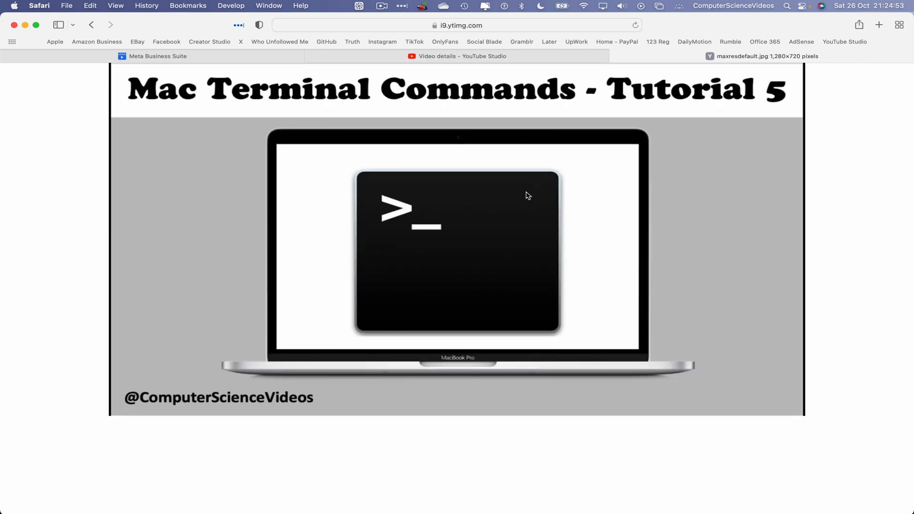
left_click(575, 209)
type("5")
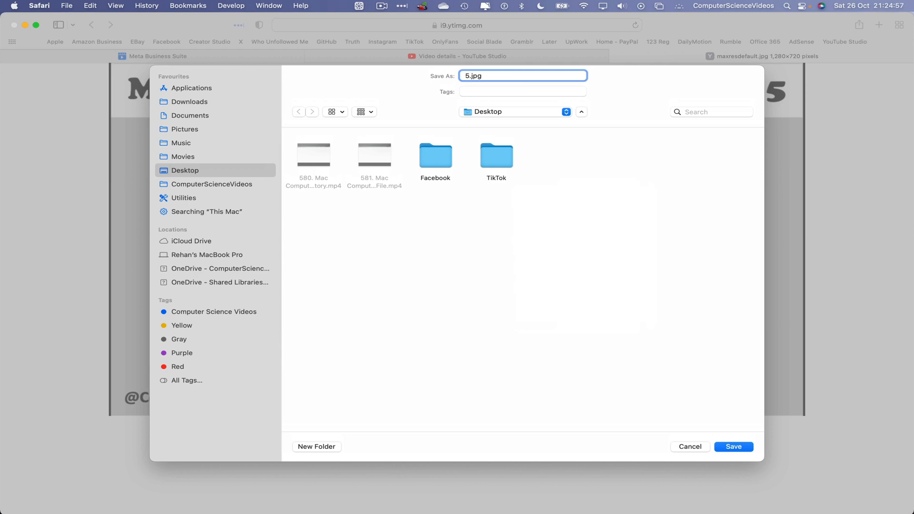
key("Return")
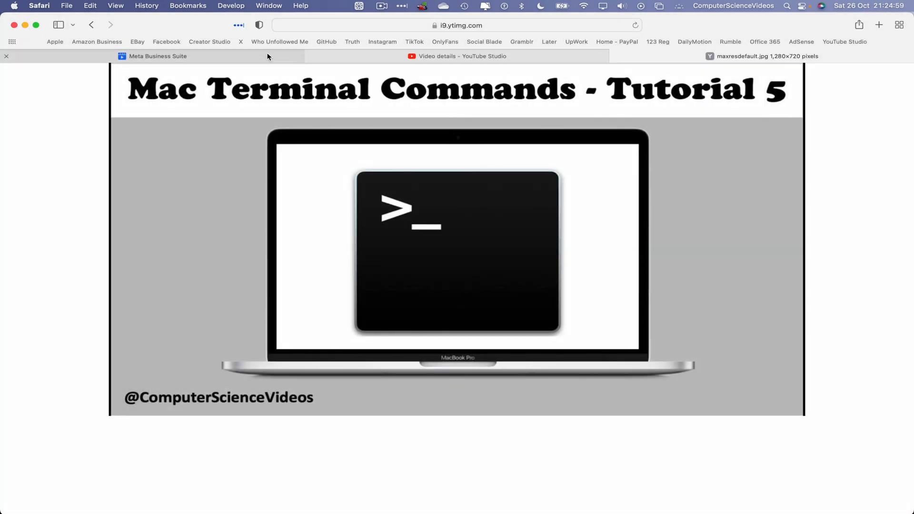
Step: Upload 5.jpg from the Desktop as the 580 video's thumbnail in Meta Business Suite
left_click(267, 57)
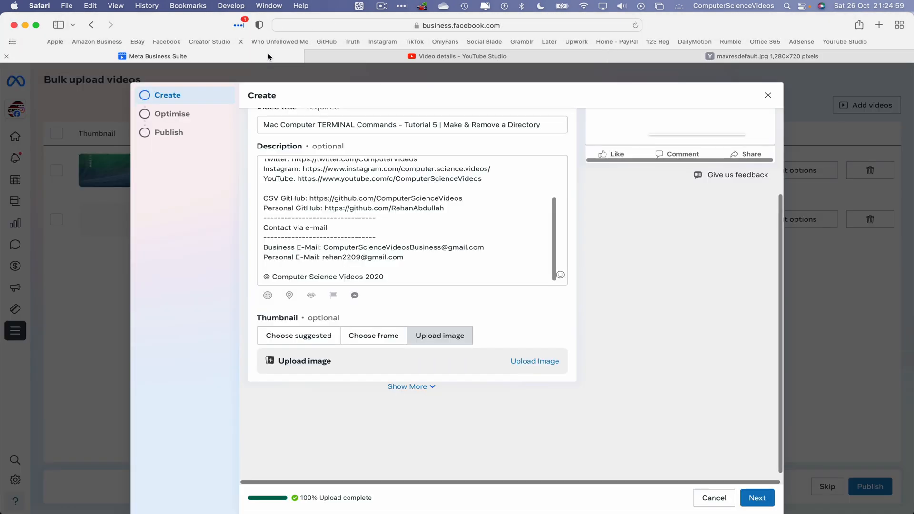
left_click(540, 363)
left_click(236, 128)
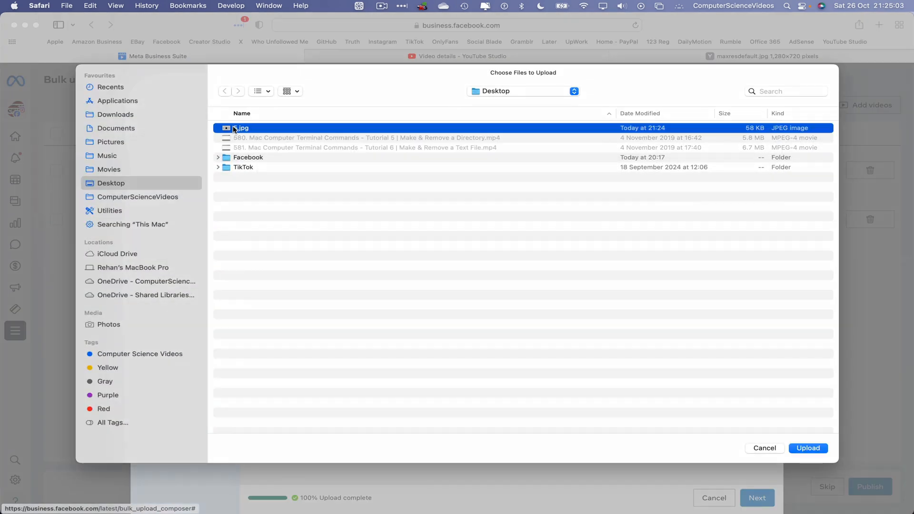
key("Return")
Step: Add the tags "Mac Terminal Commands" and "Terminal Commands On a Mac" to the 580 video
left_click(407, 423)
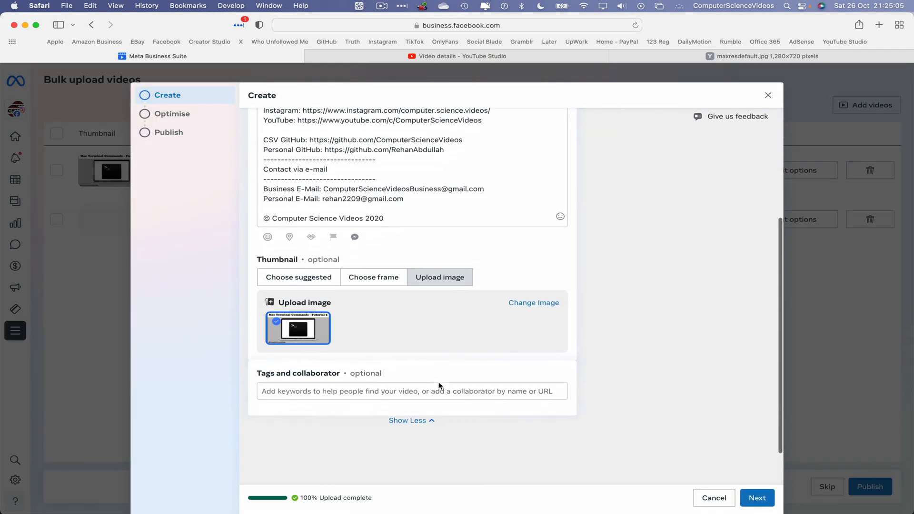
left_click(365, 389)
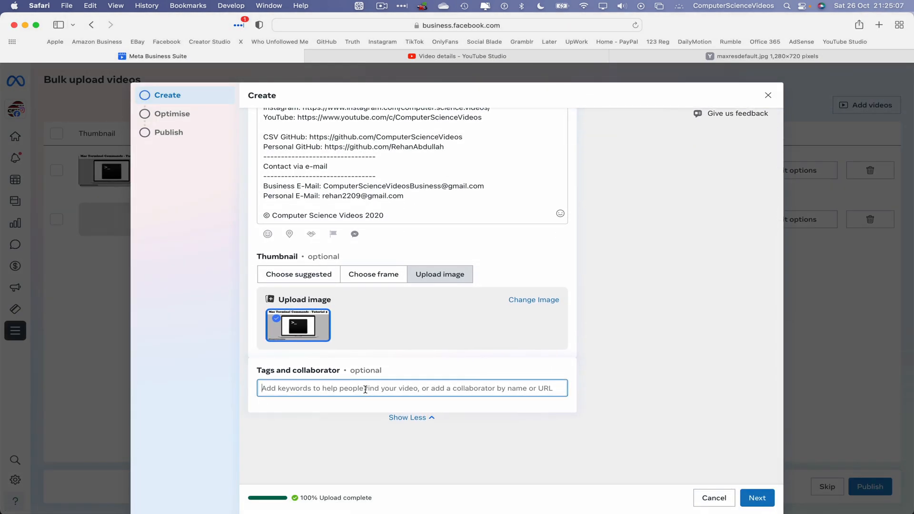
type("Mac")
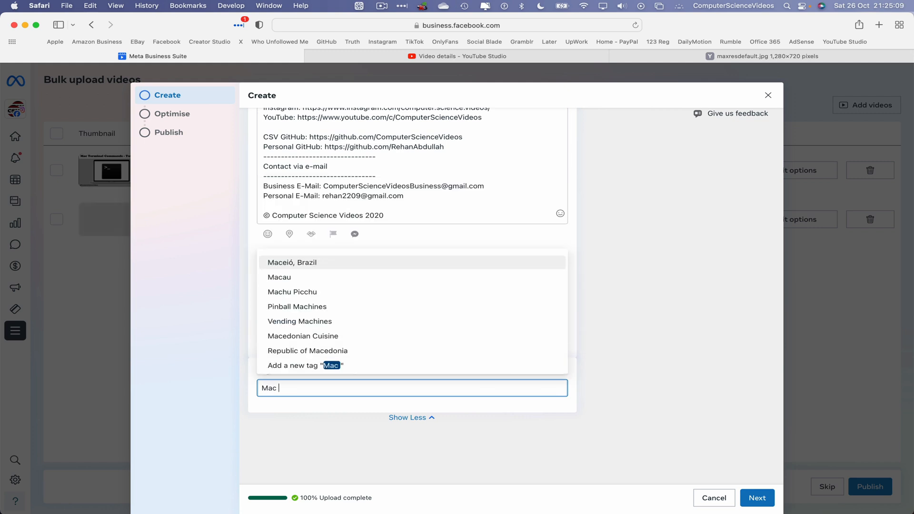
type(" Terminal Commands")
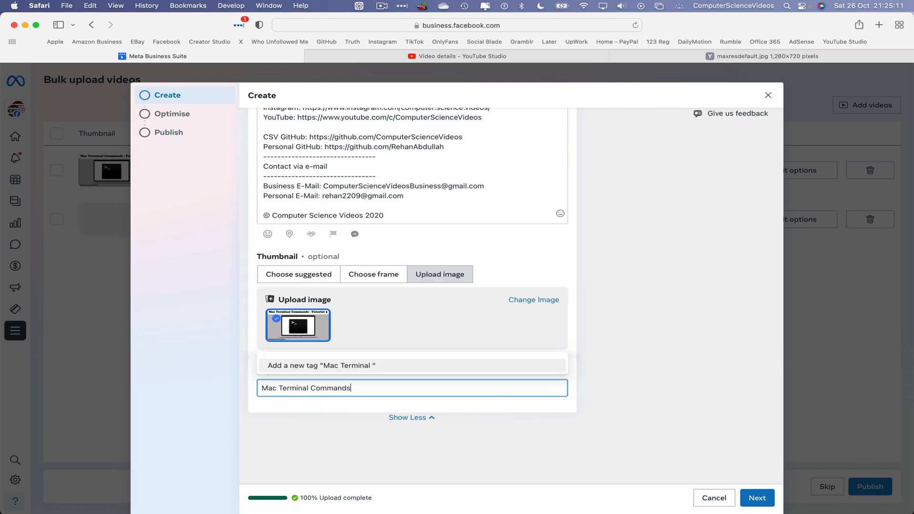
left_click(348, 371)
type("erminal COm")
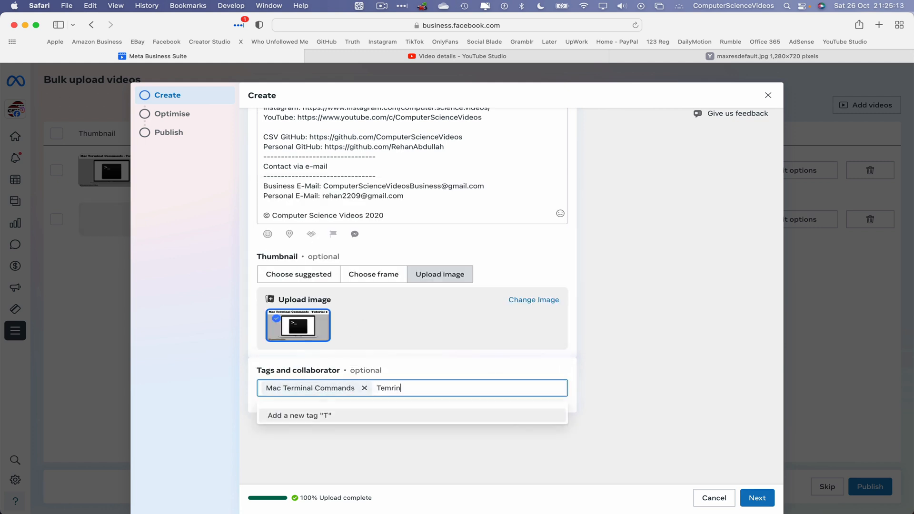
type("mands ")
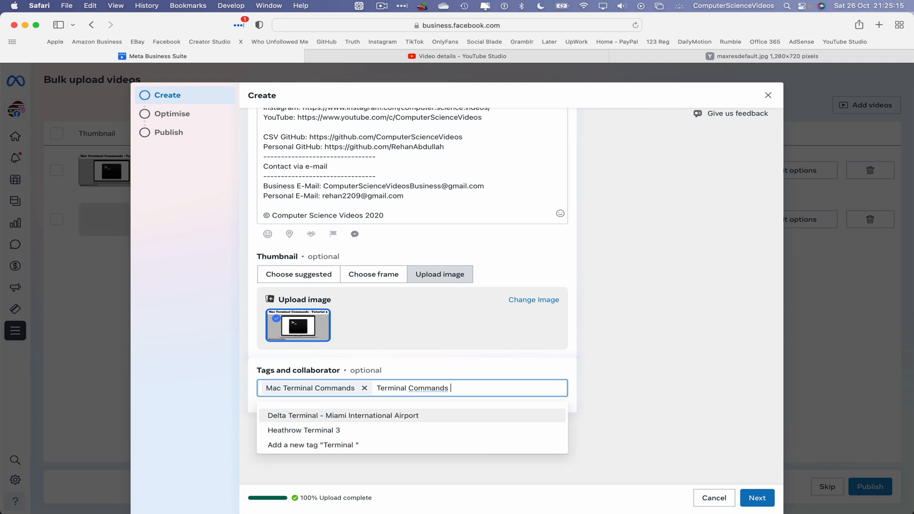
type("On a Mac")
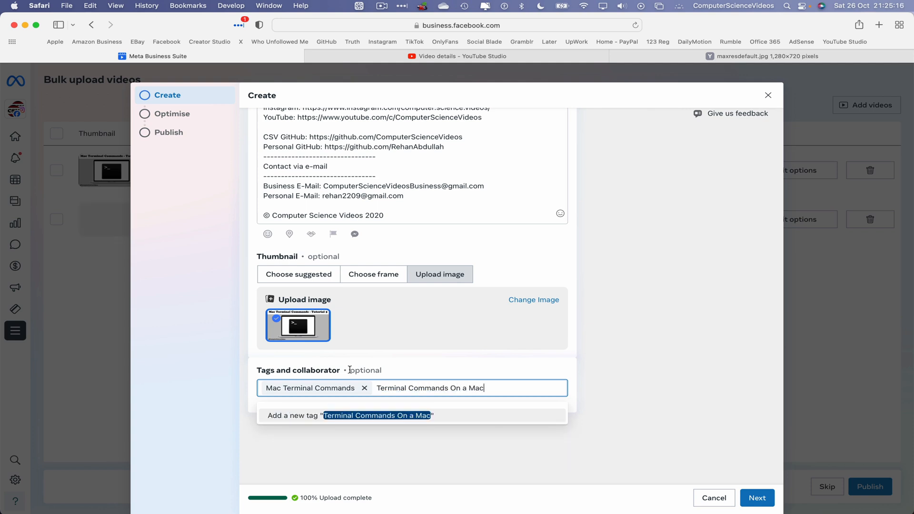
left_click(380, 416)
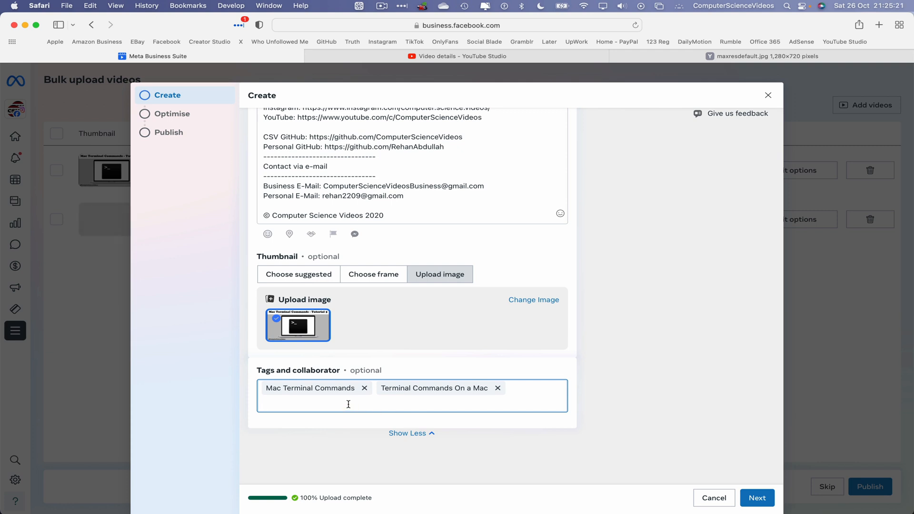
Step: Add the tags "Computer Science Videos" and "Computer Science 2024" to the 580 video
type("Compute")
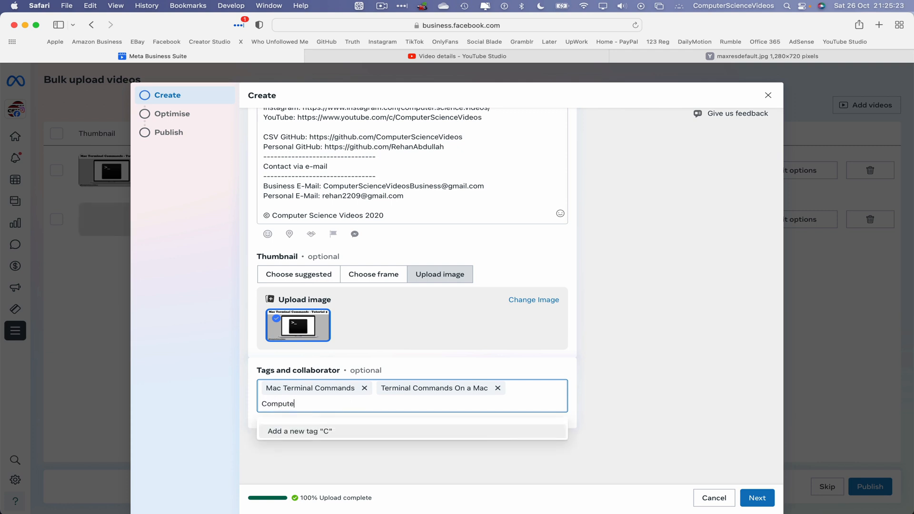
type("r Science Videos")
key("Return")
type("Compute")
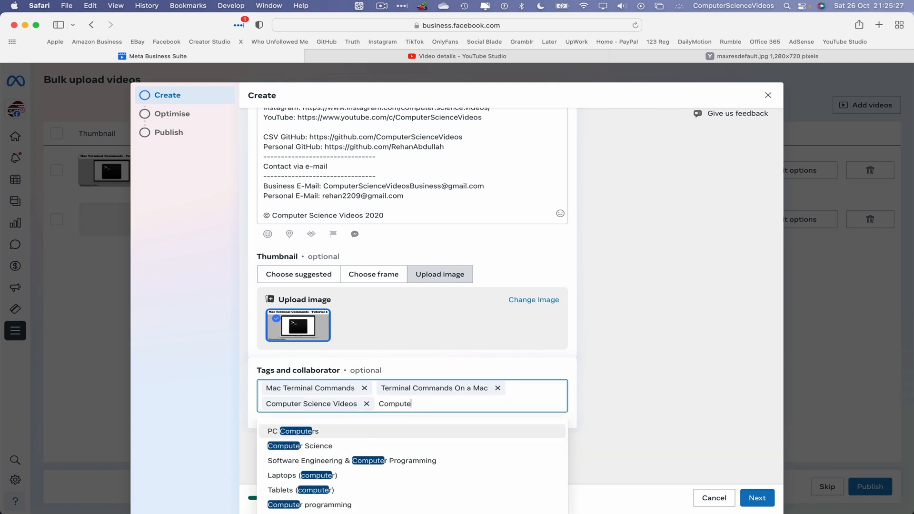
type("r Science 202")
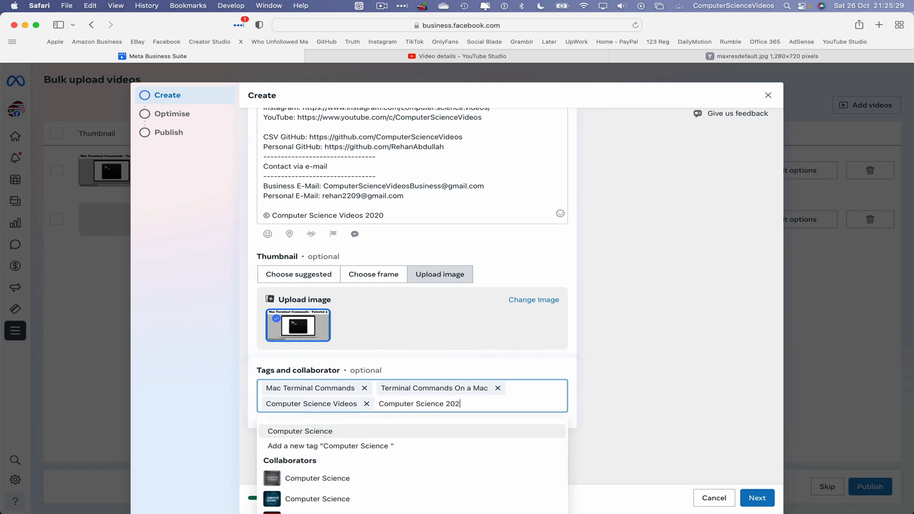
type("4")
left_click(383, 434)
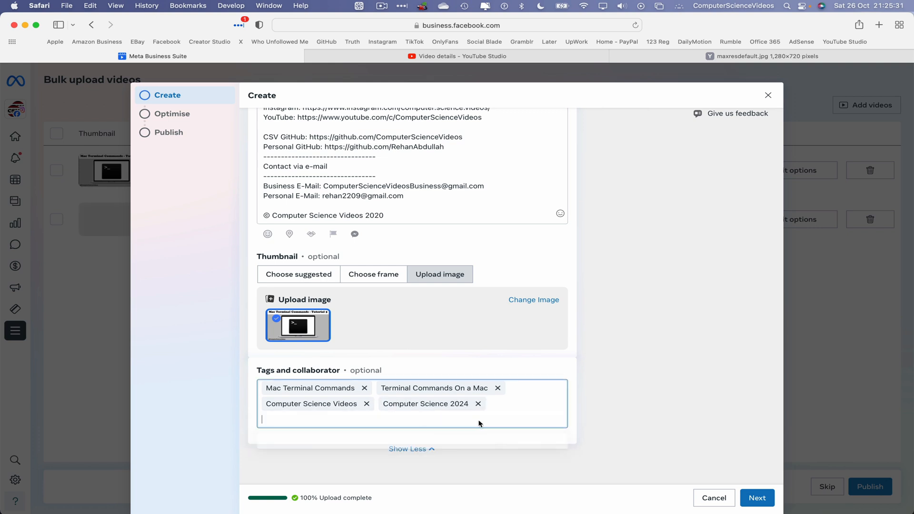
Step: Keep the 580 video's default optimisation settings, add it to the playlist "Terminal Commands For Mac Users (2024)" and save its edit options
left_click(759, 498)
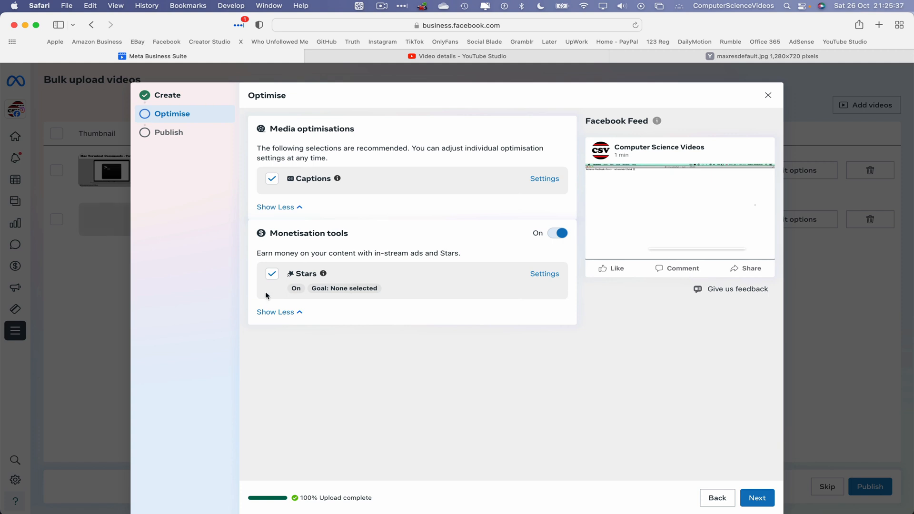
left_click(757, 498)
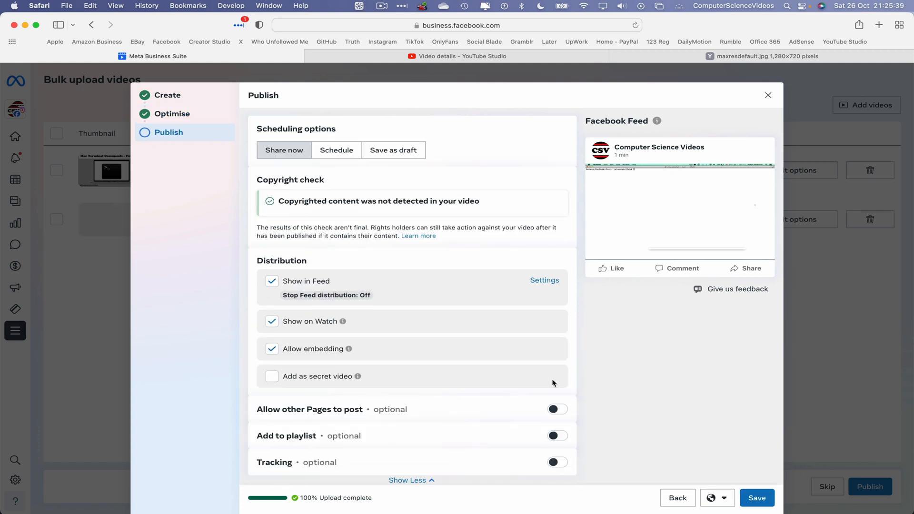
scroll(543, 390, "down", 1)
left_click(556, 417)
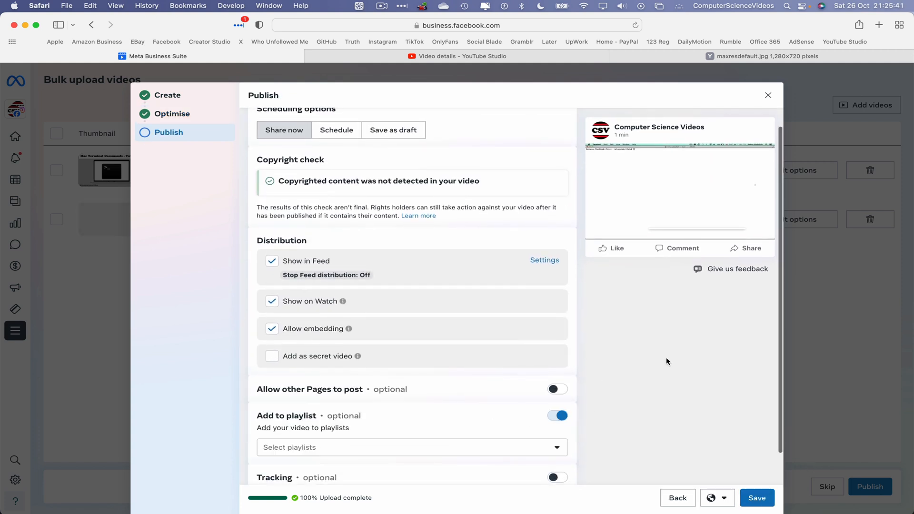
scroll(676, 357, "down", 2)
left_click(478, 415)
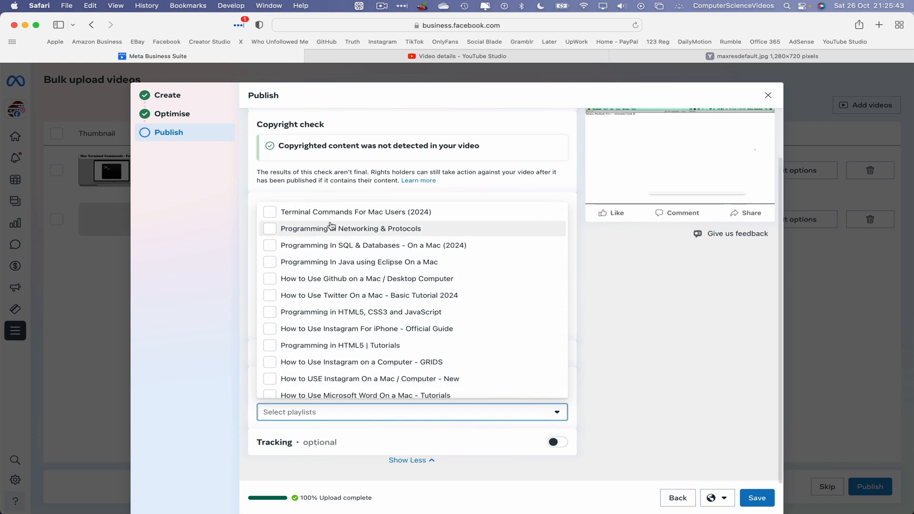
left_click(362, 212)
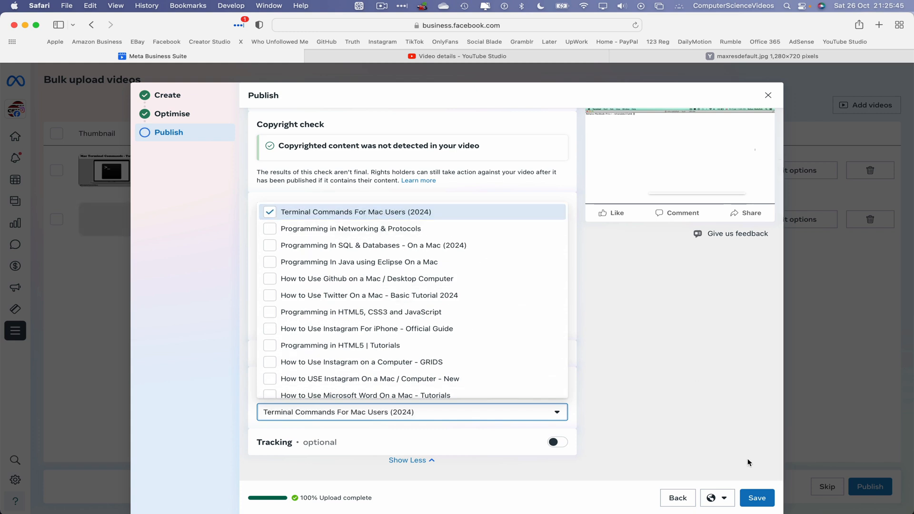
left_click(757, 497)
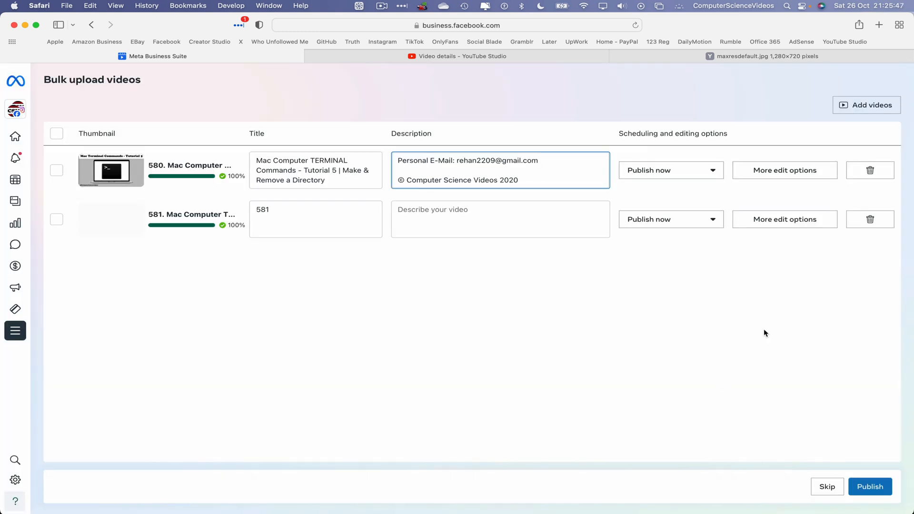
Step: Open the 581 video's additional edit options, and bring up the Mac Terminal Commands Tutorial 6 video details in YouTube Studio
left_click(806, 223)
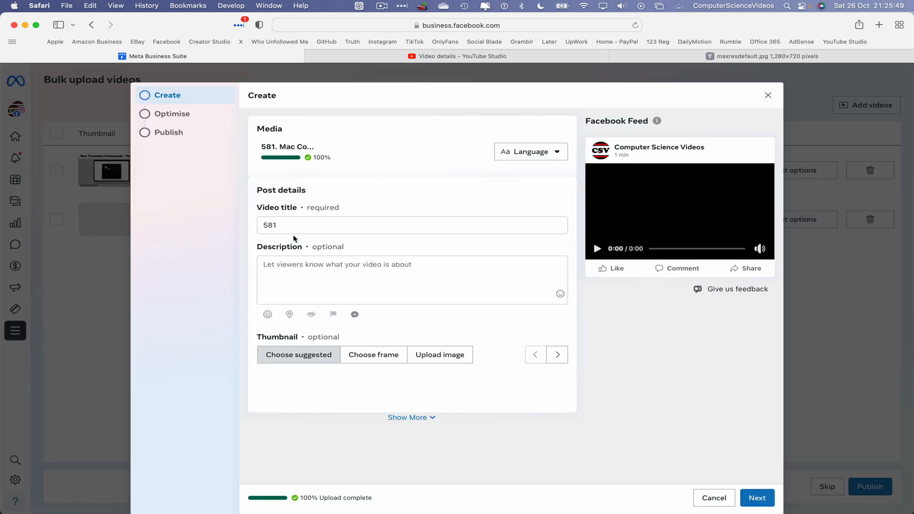
left_click(455, 55)
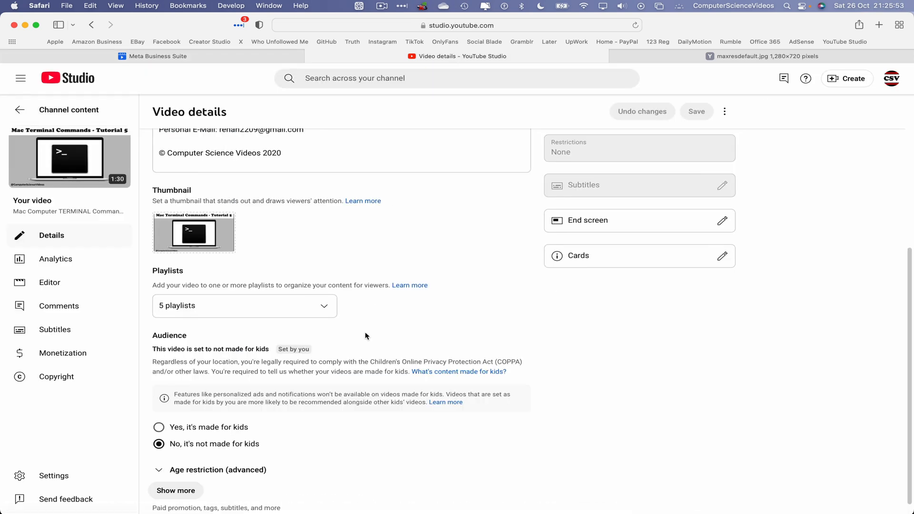
left_click(18, 111)
scroll(481, 241, "down", 10)
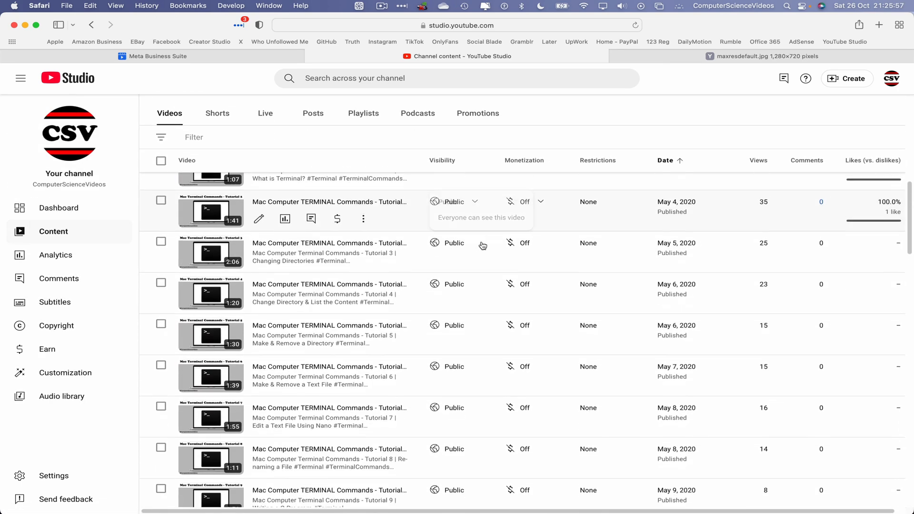
left_click(263, 382)
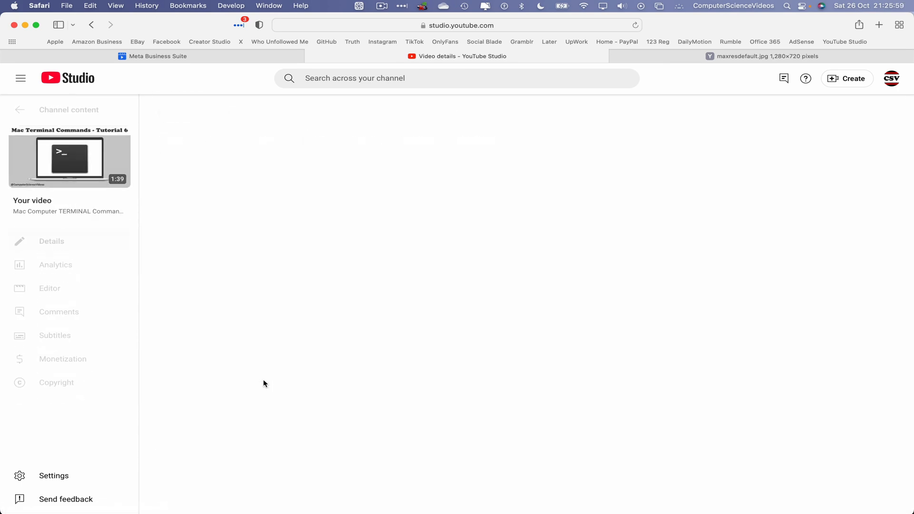
Step: Copy Tutorial 6's title from YouTube Studio and replace the 581 video's title with it in Meta Business Suite
left_click(301, 145)
key("super+a")
key("super+c")
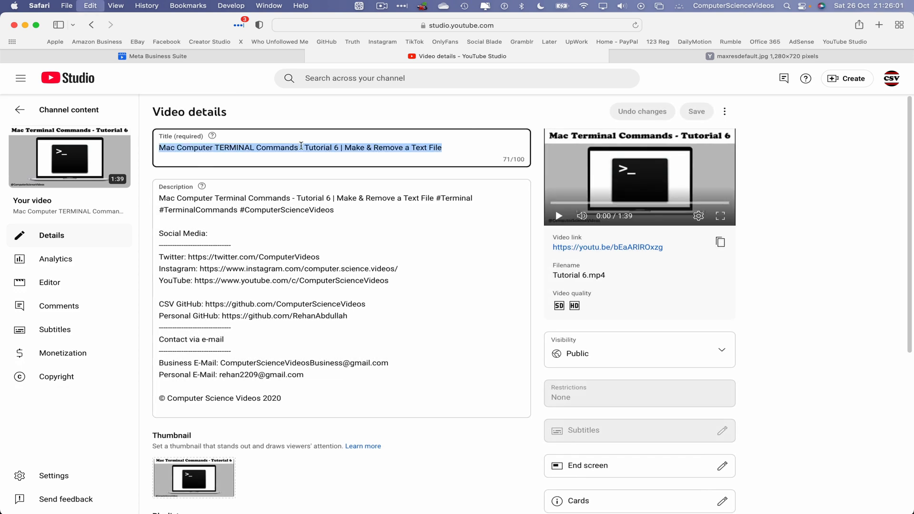
left_click(281, 56)
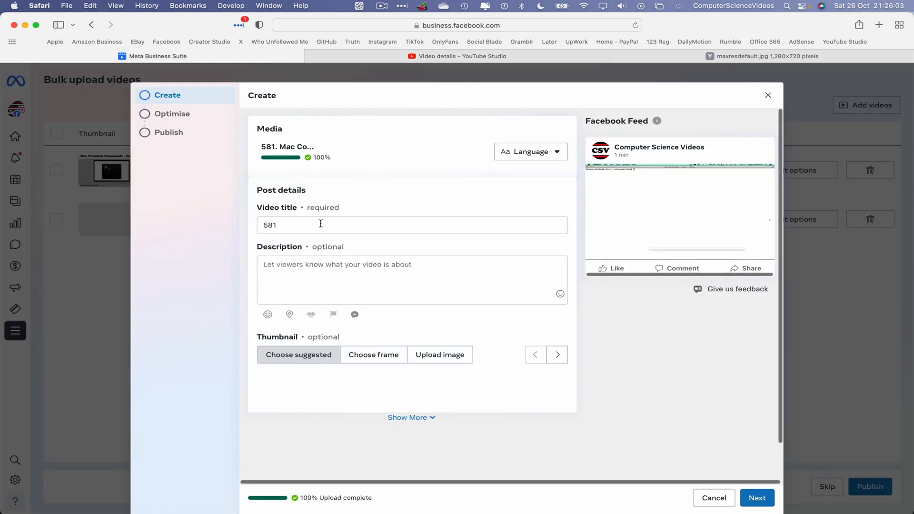
left_click(323, 225)
key("super+a")
key("super+v")
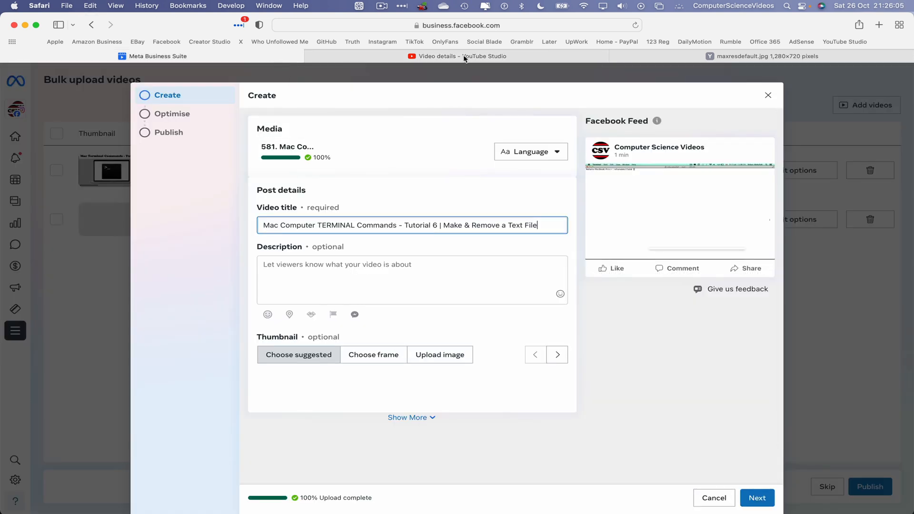
Step: Copy the full Tutorial 6 description from YouTube Studio into the 581 video's description in Meta Business Suite
left_click(464, 56)
left_click(404, 218)
key("super+a")
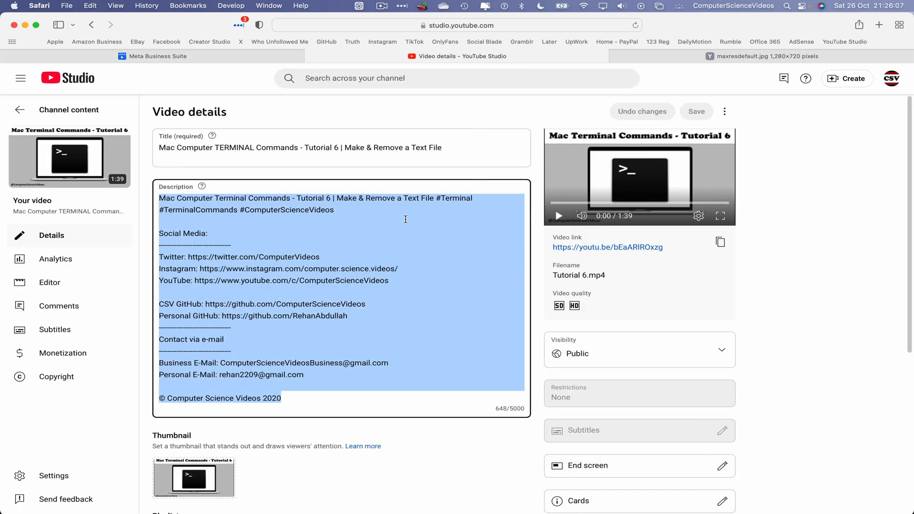
left_click(266, 57)
left_click(349, 274)
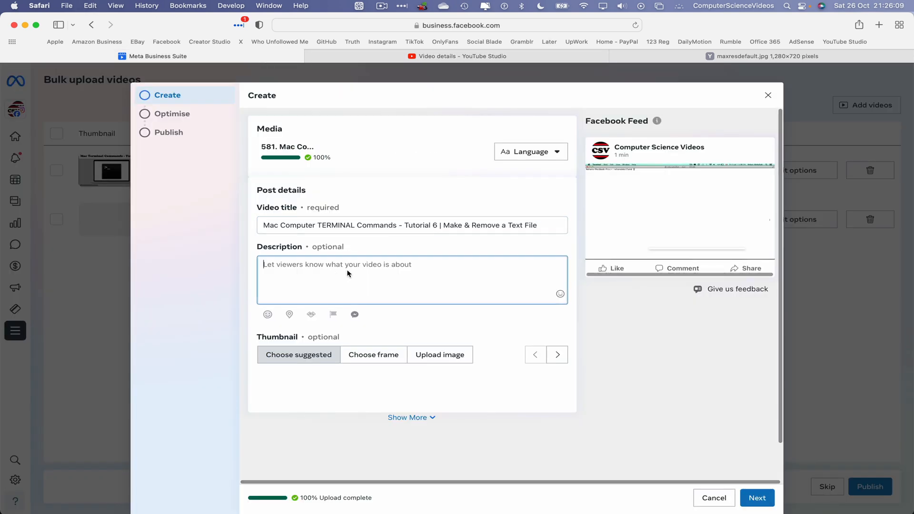
key("super+v")
Step: Choose an uploaded image as the 581 video's thumbnail source and save Tutorial 6's YouTube thumbnail to the Desktop as 6.jpg
scroll(432, 416, "down", 2)
left_click(440, 346)
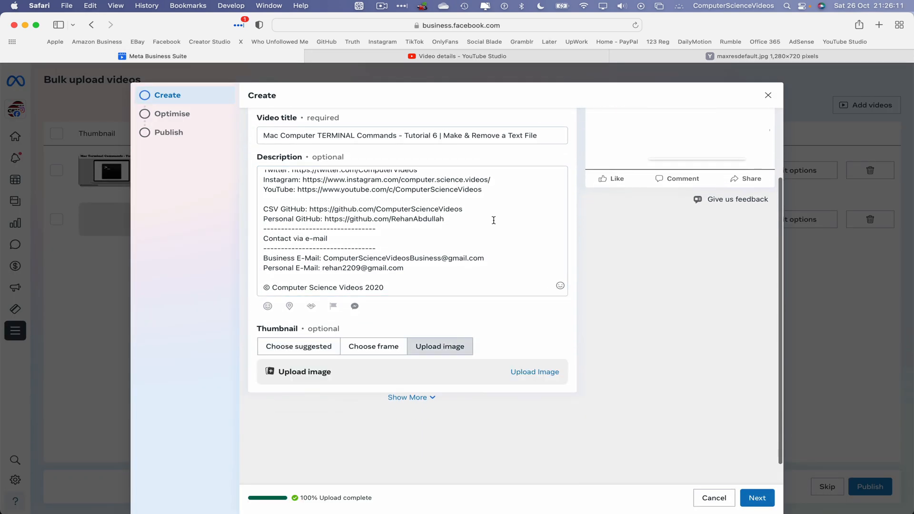
left_click(557, 57)
scroll(431, 248, "down", 5)
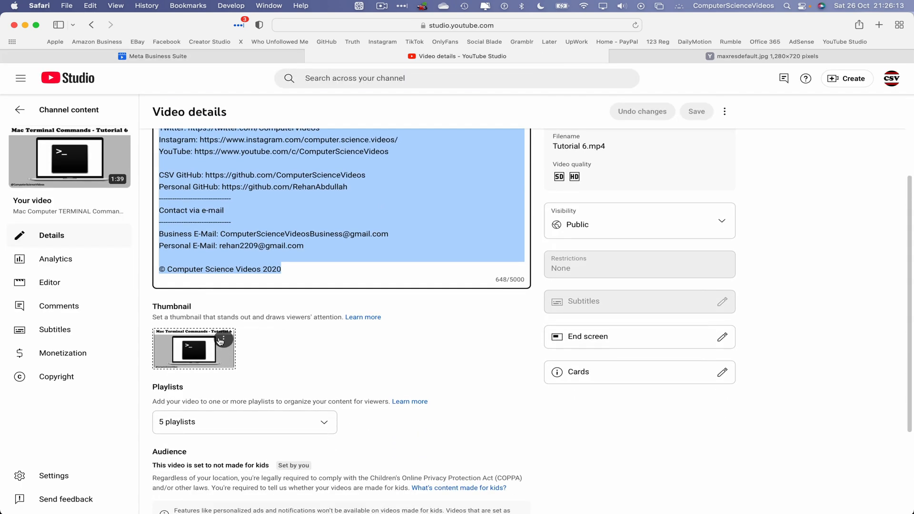
left_click(221, 341)
left_click(263, 362)
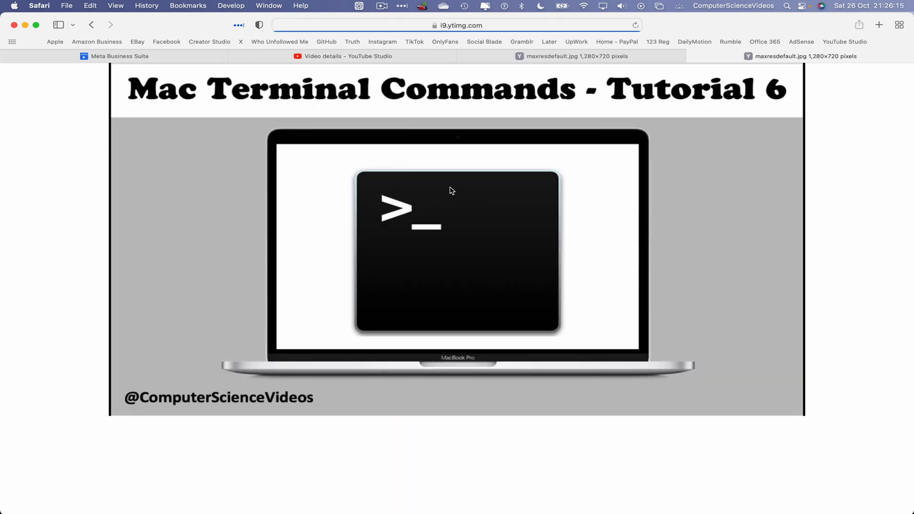
right_click(481, 212)
left_click(482, 203)
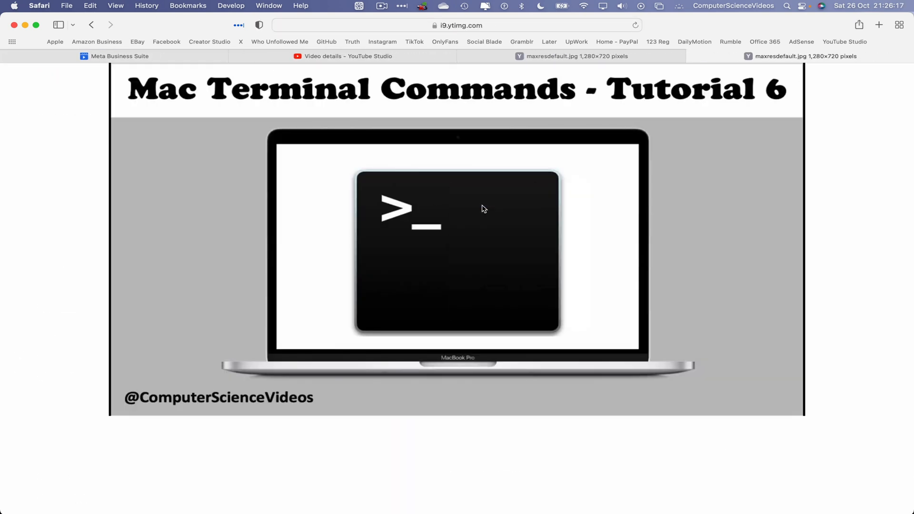
type("6")
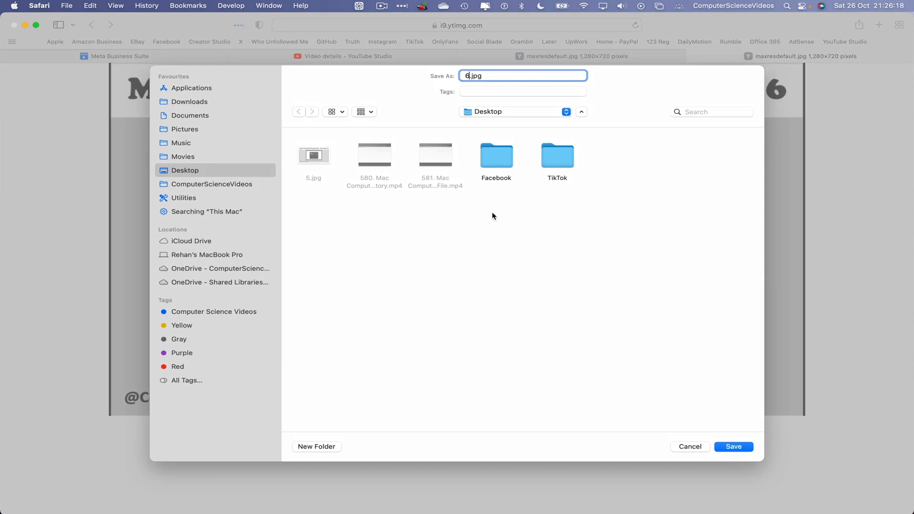
left_click(741, 447)
Step: Upload 6.jpg from the Desktop as the 581 video's thumbnail in Meta Business Suite
left_click(362, 57)
left_click(191, 61)
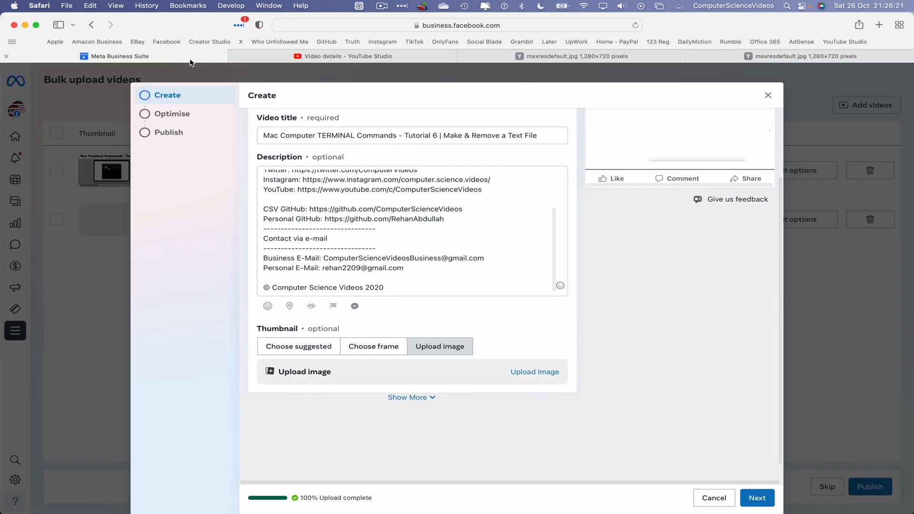
left_click(535, 372)
double_click(239, 135)
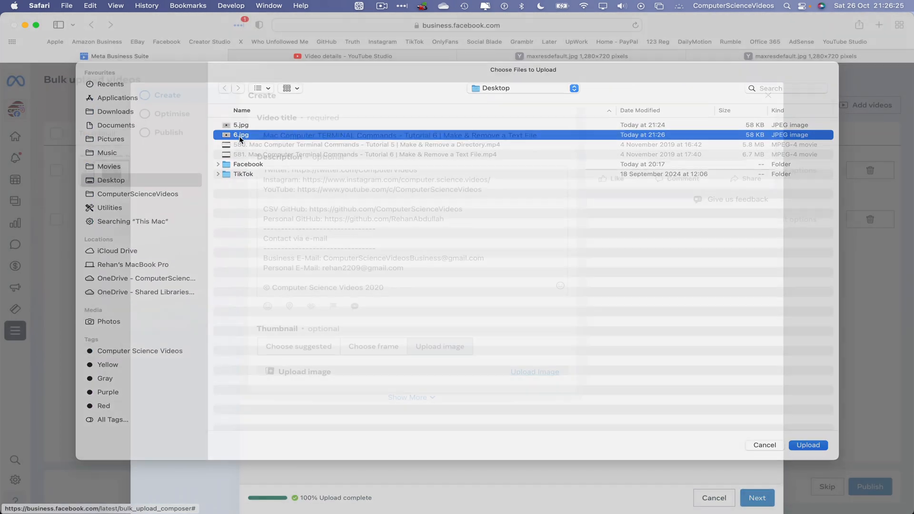
Step: Add the tags "Mac Terminal Commands" and "Terminal Commands On a Mac" to the 581 video
scroll(390, 357, "down", 3)
left_click(420, 373)
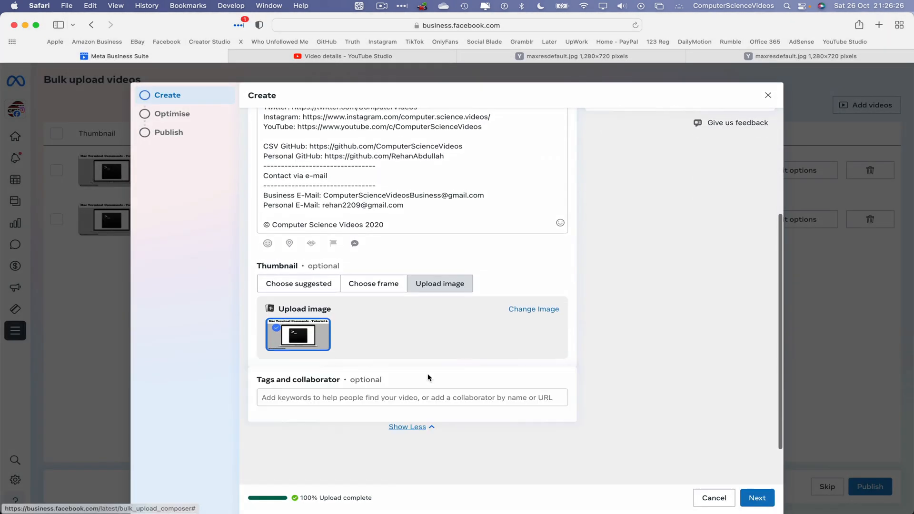
left_click(438, 399)
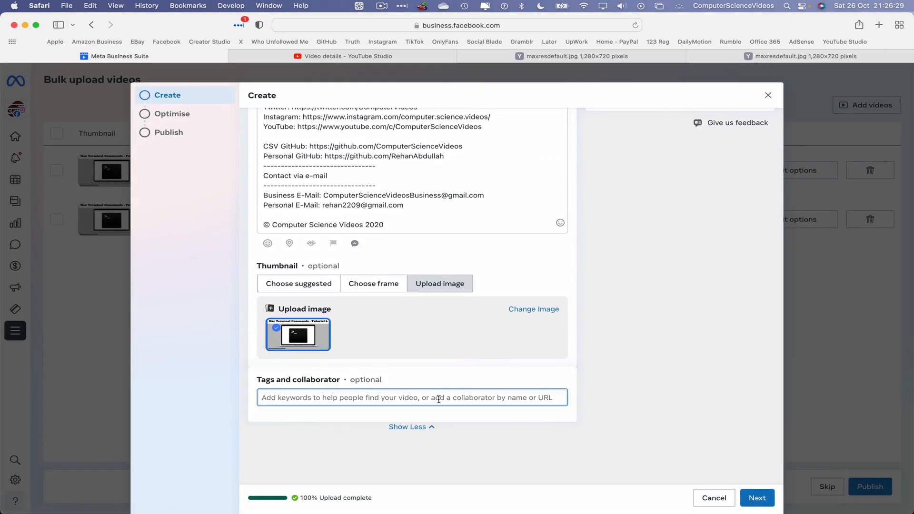
type("Mac Termi")
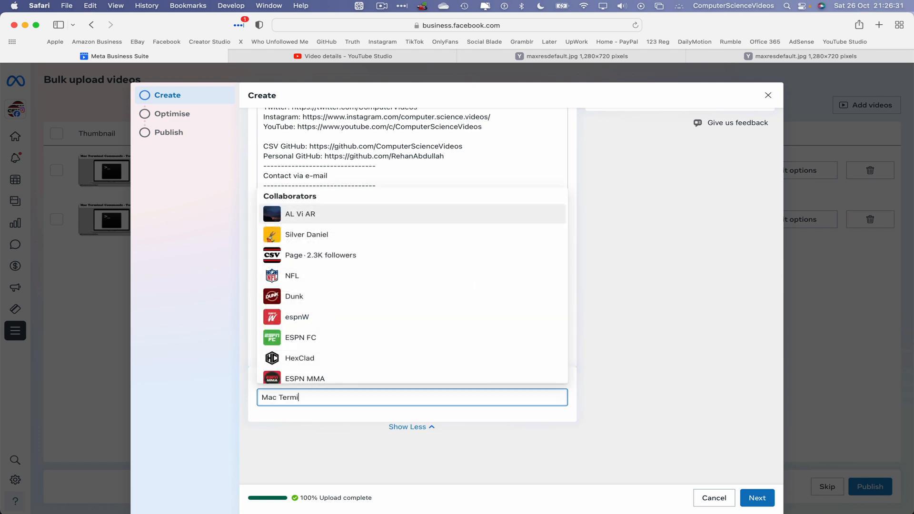
type("nal Commands")
key("Return")
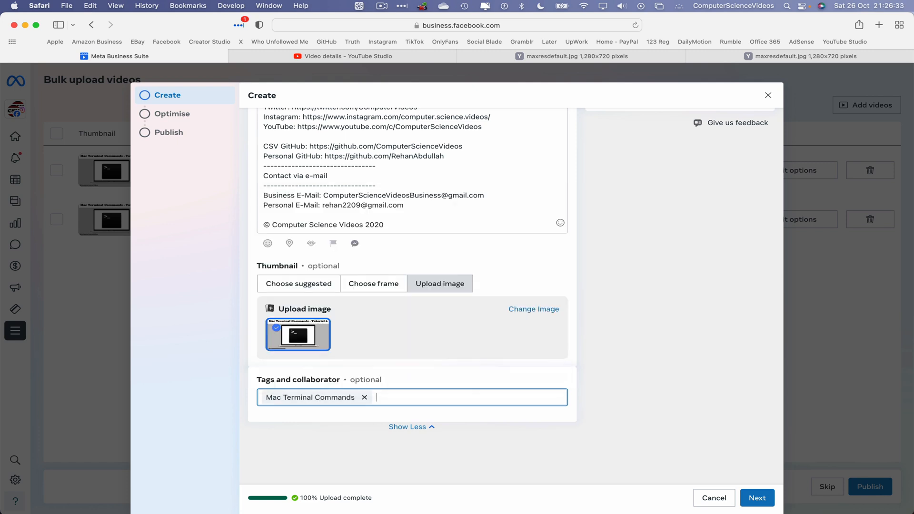
type("Terminal Commands")
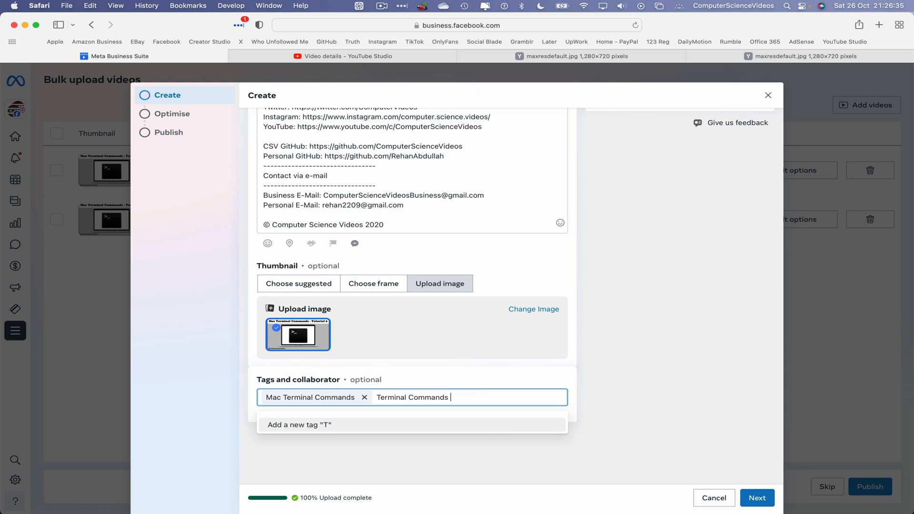
type(" On a Mac")
key("Return")
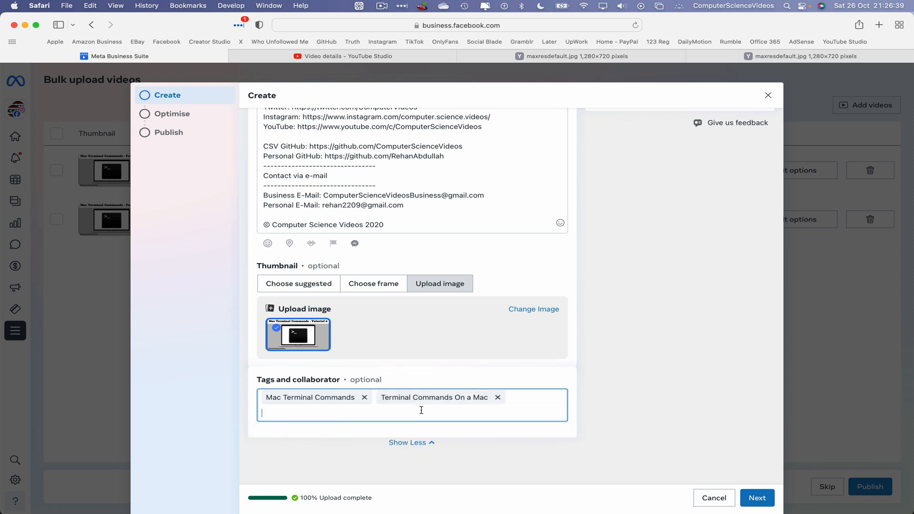
type("Comput")
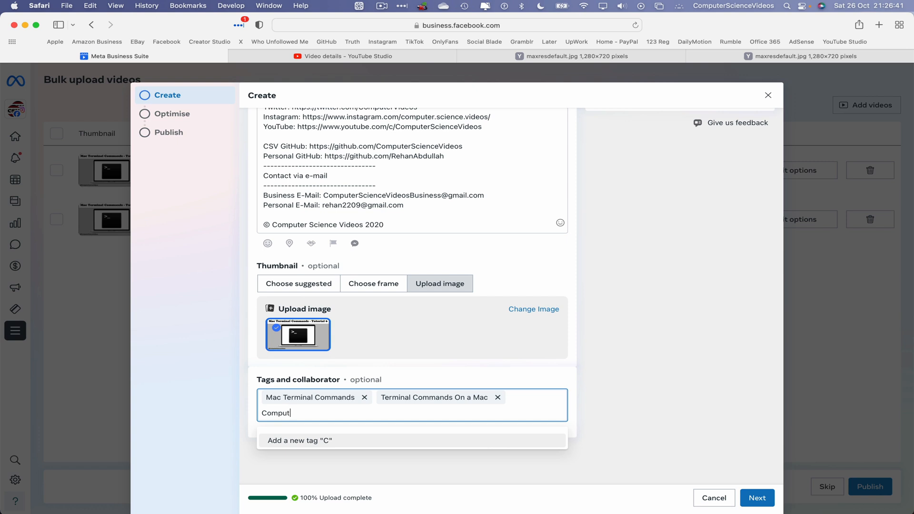
type("er Science Video")
key("Return")
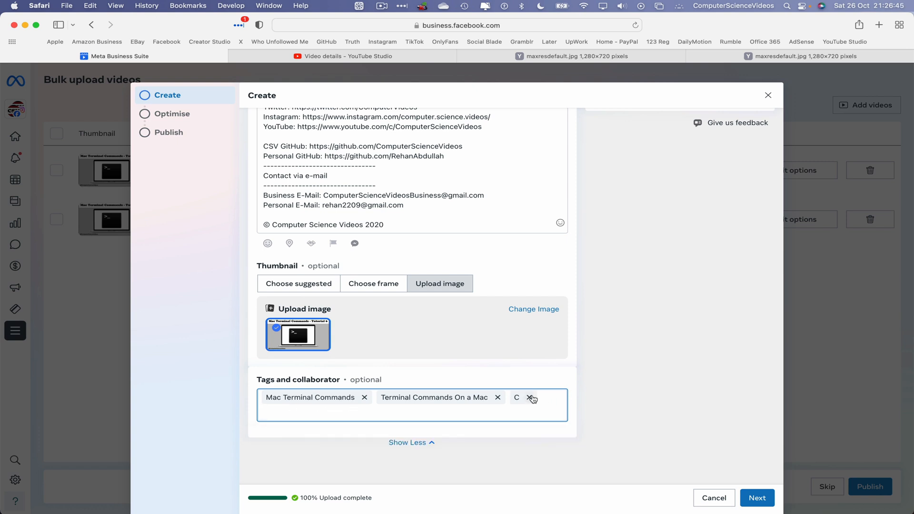
left_click(529, 397)
Step: Add the tags "Computer Science Videos" and "Computer Science 2024" to the 581 video
type("Computer Science Vide")
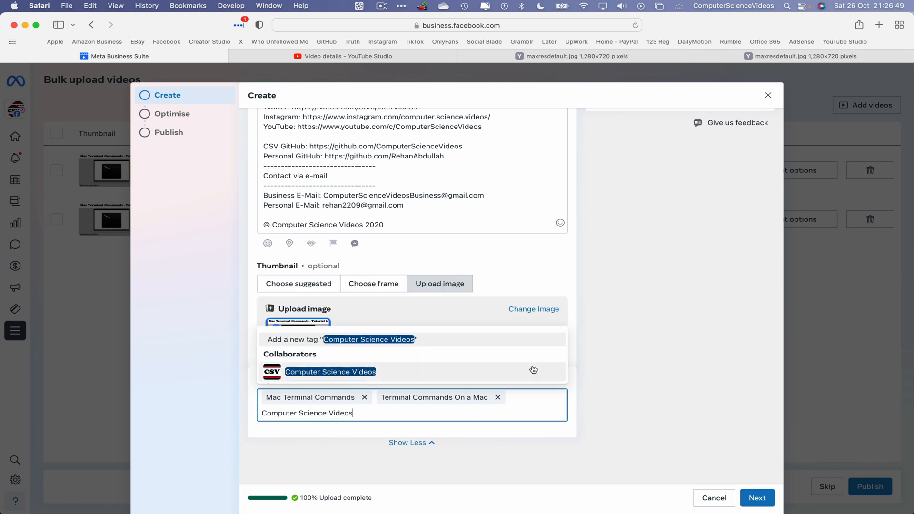
type("os")
key("Return")
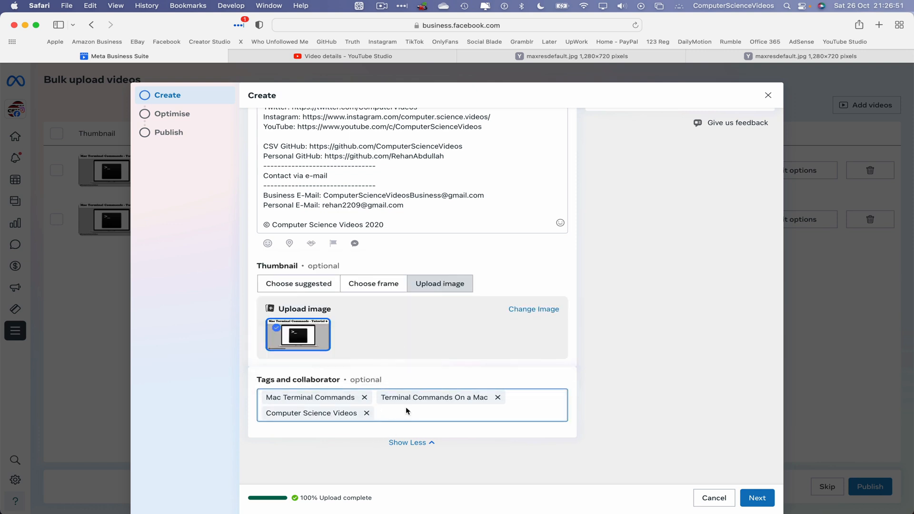
type("Computer Science 2024")
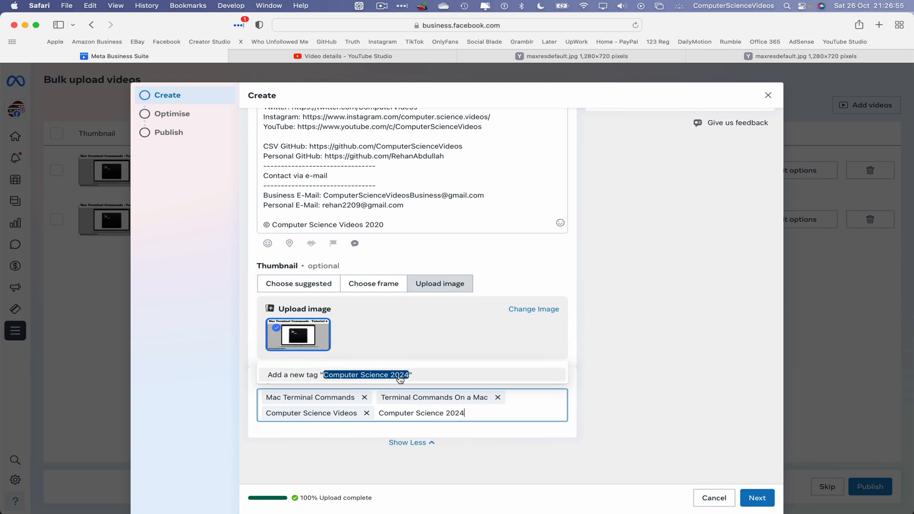
key("Return")
Step: Keep the default optimisation settings, add the 581 video to the "Terminal Commands For Mac Users (2024)" playlist and save its edit options
left_click(760, 498)
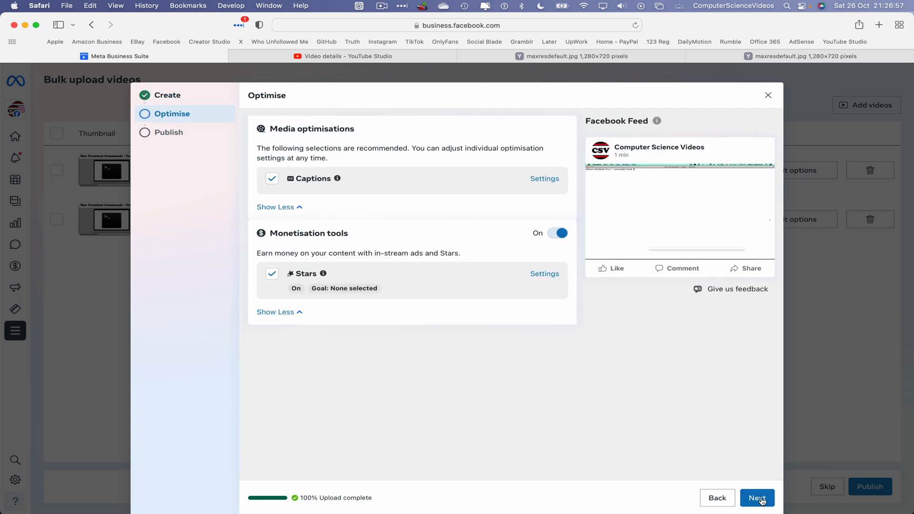
left_click(761, 498)
scroll(500, 357, "down", 1)
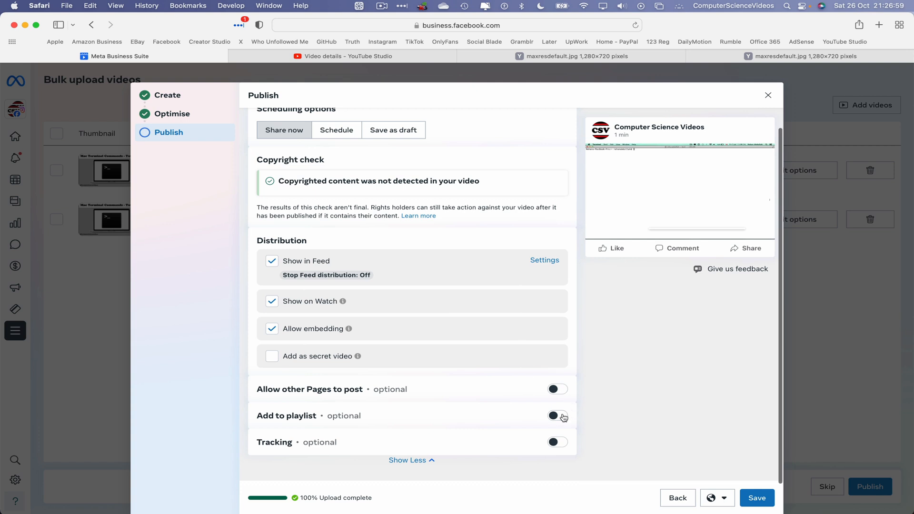
left_click(564, 418)
scroll(586, 419, "down", 2)
left_click(363, 423)
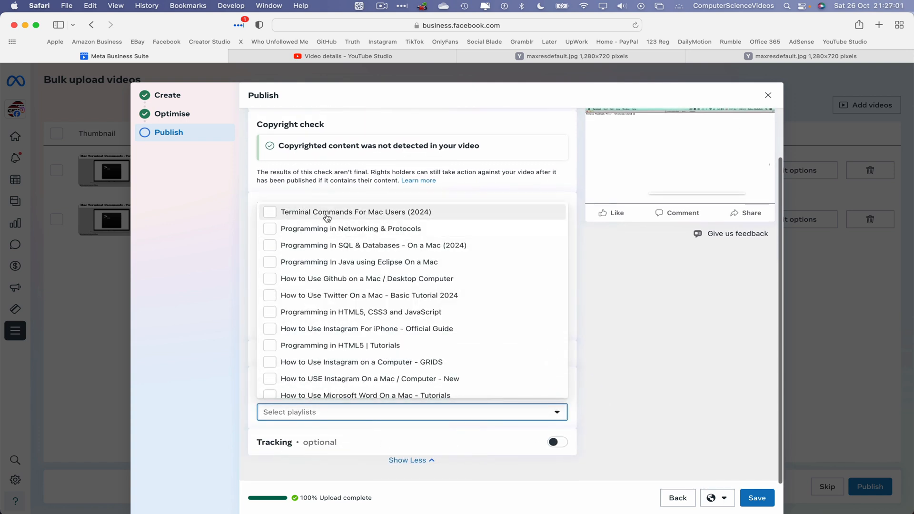
left_click(327, 217)
left_click(676, 359)
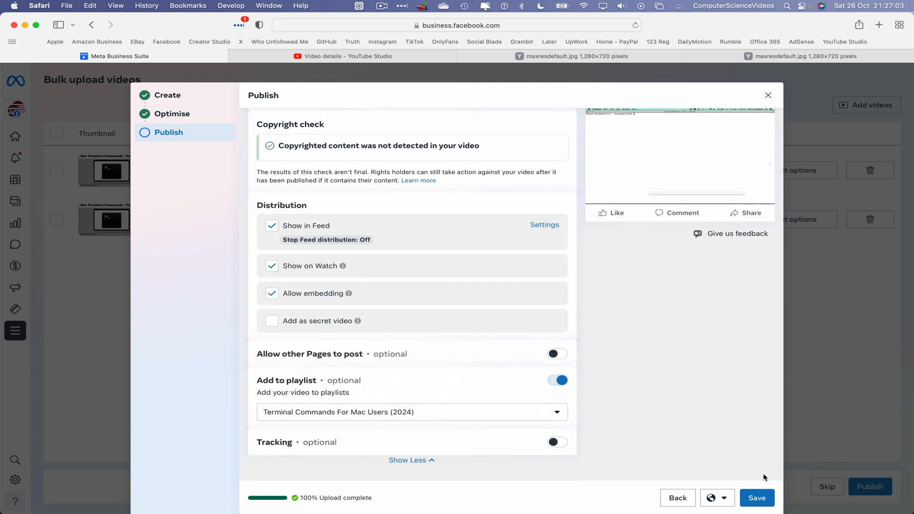
left_click(759, 499)
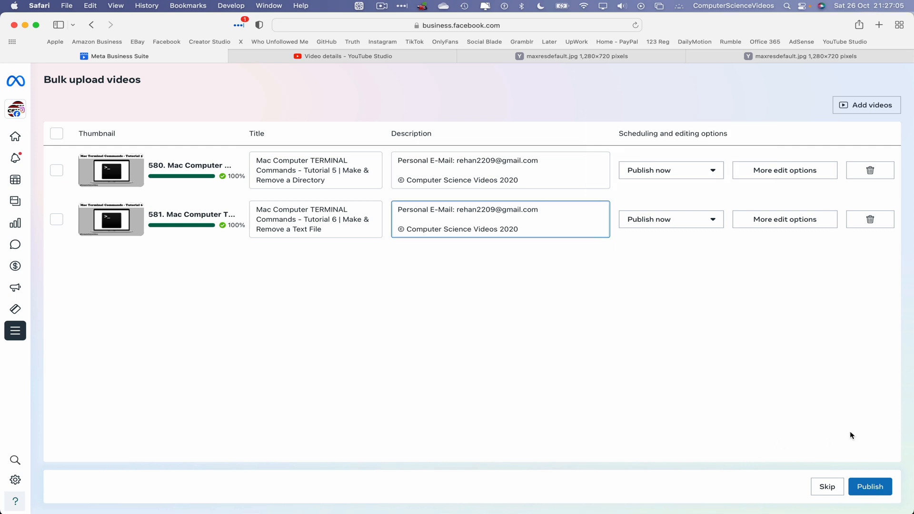
Step: Publish the bulk upload of the 580 and 581 videos and dismiss the confirmation
left_click(882, 490)
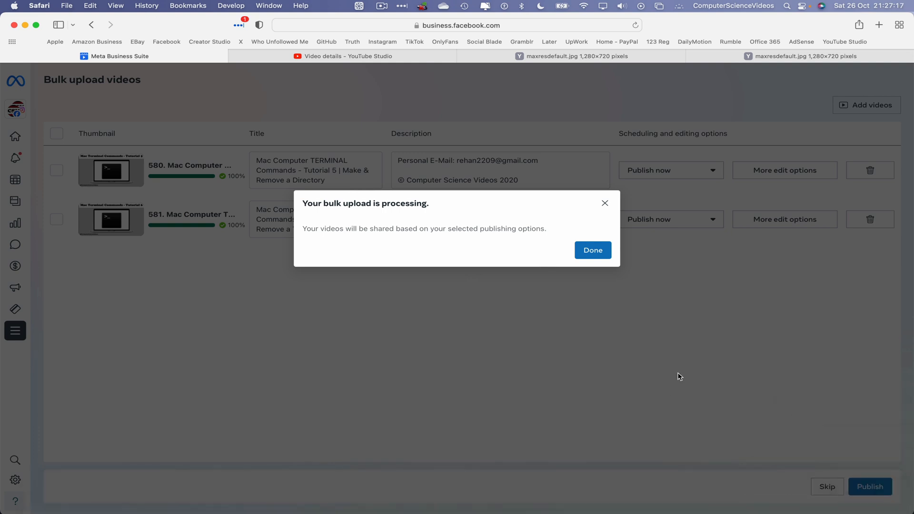
left_click(594, 251)
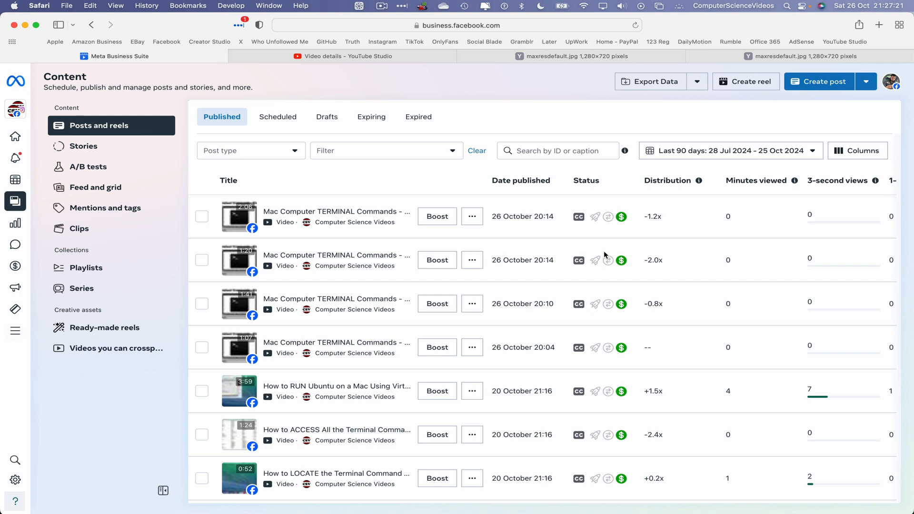
Step: Close the YouTube Studio tab and both maxresdefault.jpg thumbnail tabs, leaving only Meta Business Suite open
left_click(236, 56)
left_click(237, 57)
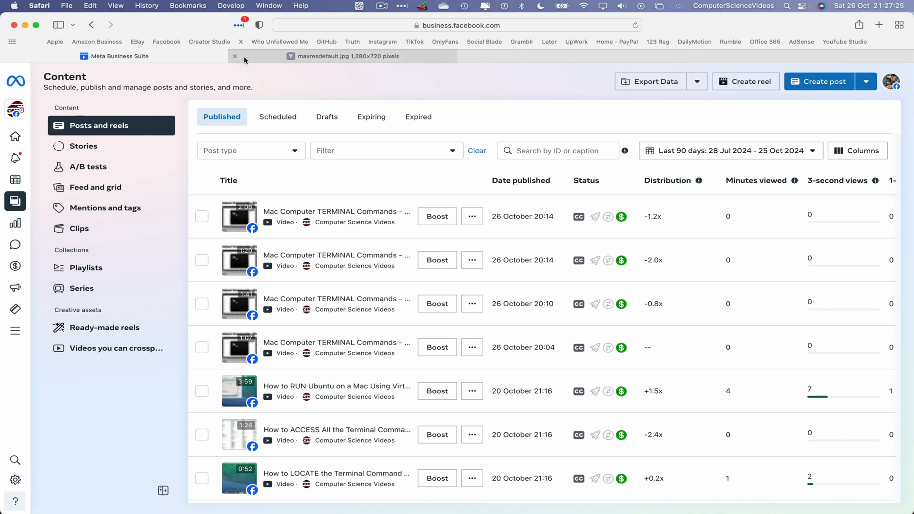
left_click(238, 57)
Step: Reload Meta Business Suite through Creator Studio, check the new tutorials in the published content list and quit Safari
left_click(208, 43)
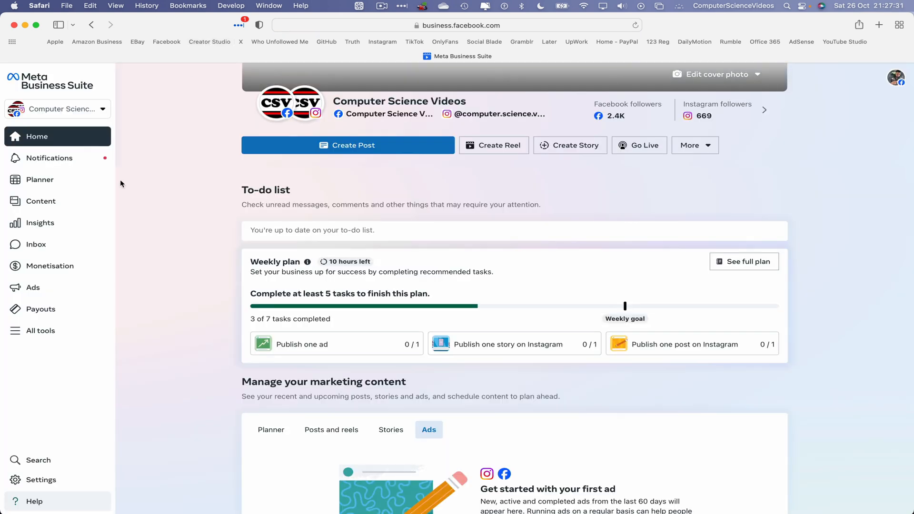
left_click(47, 199)
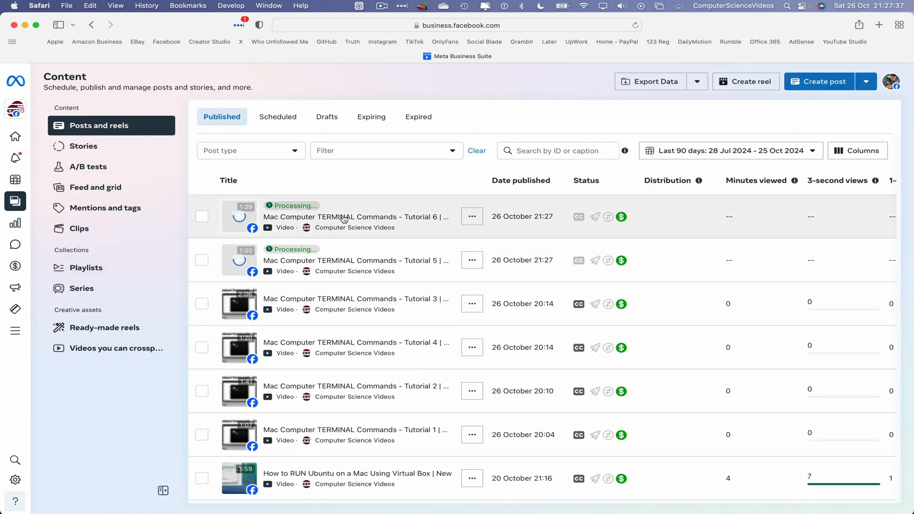
left_click(39, 5)
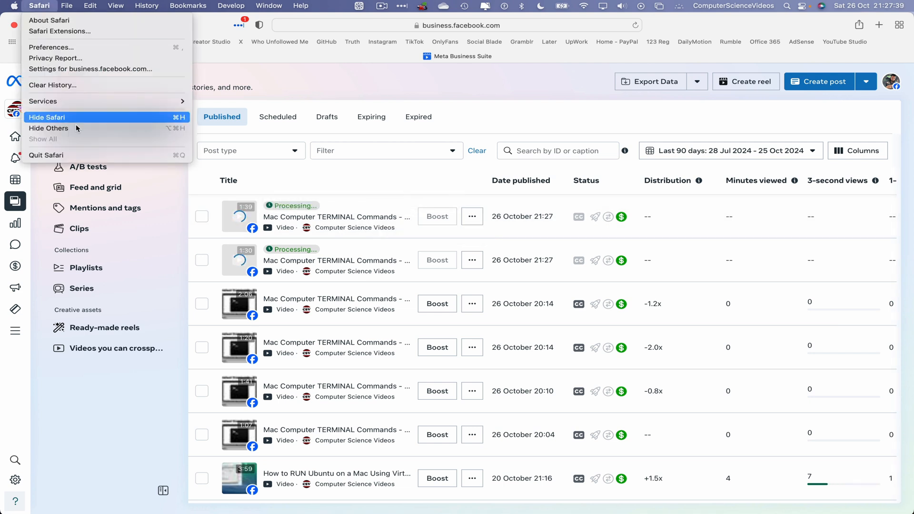
left_click(74, 155)
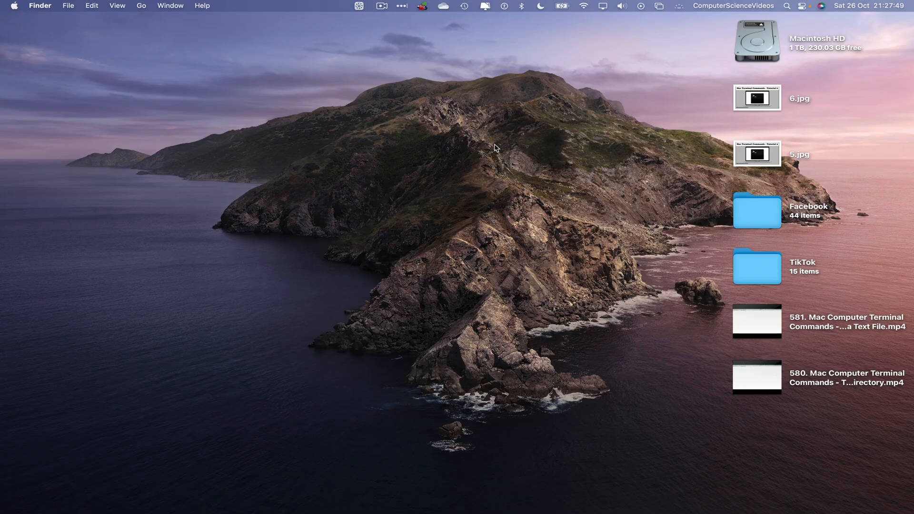